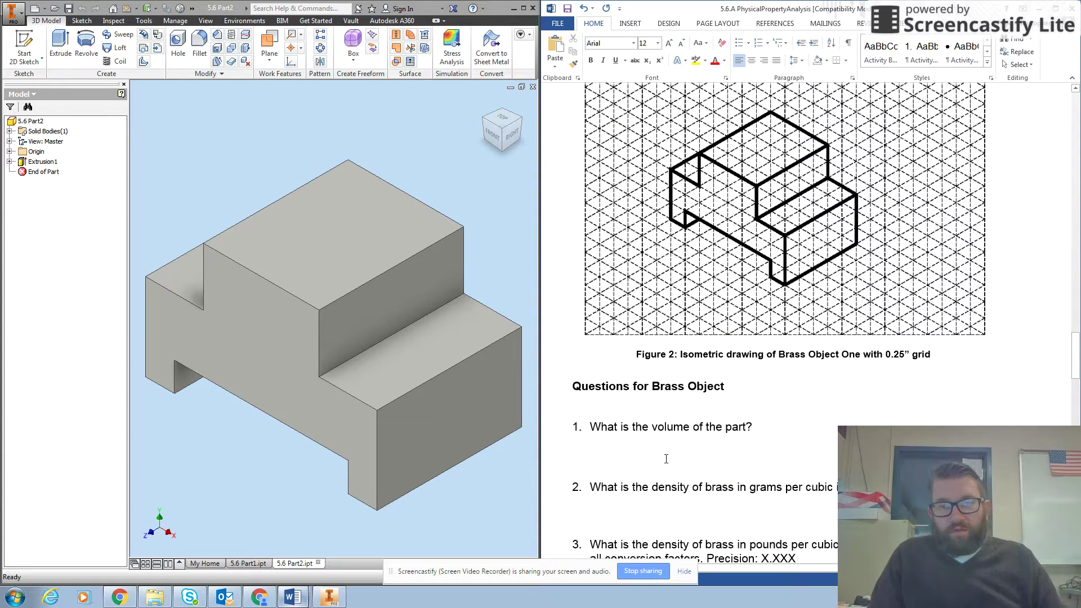
Scroll through the Word worksheet to review its questions
{"action": "left_click", "coordinate": [676, 187]}
{"action": "scroll", "coordinate": [677, 185], "scroll_direction": "up", "scroll_amount": 2}
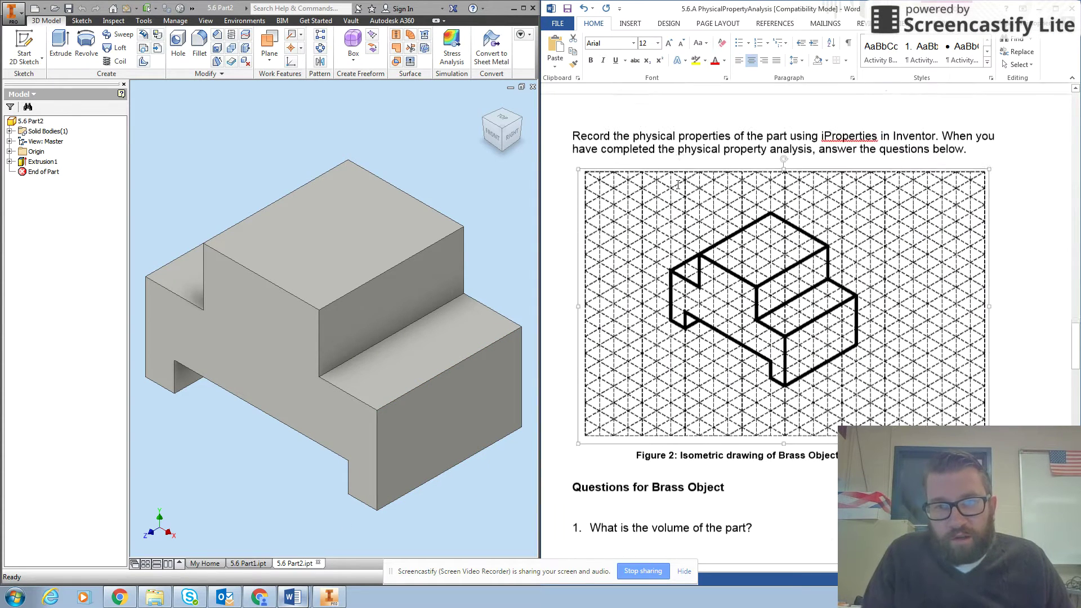
{"action": "scroll", "coordinate": [677, 185], "scroll_direction": "up", "scroll_amount": 1}
{"action": "scroll", "coordinate": [678, 186], "scroll_direction": "down", "scroll_amount": 2}
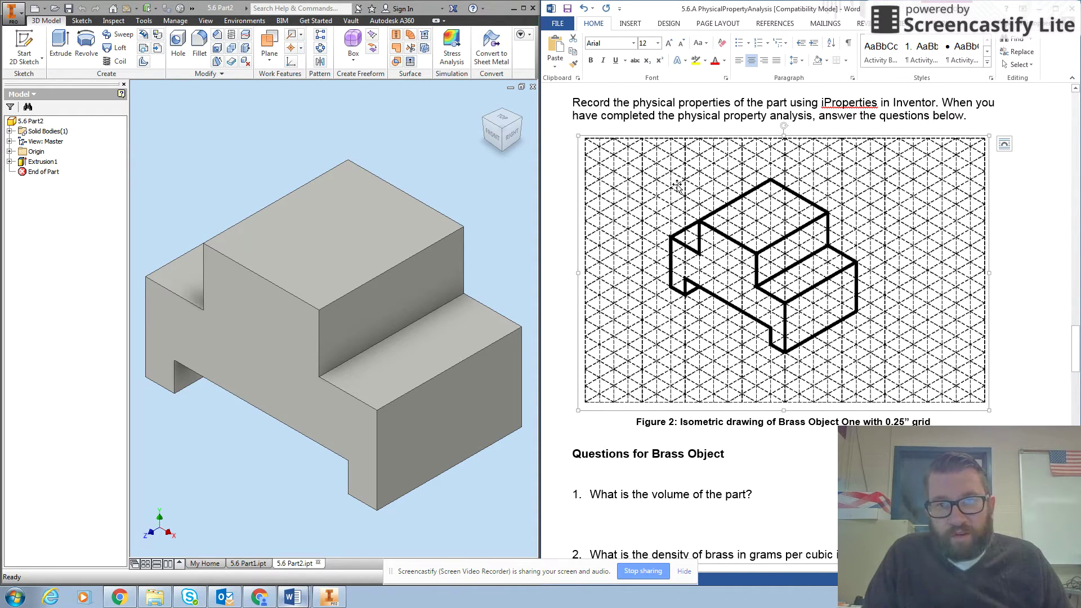
{"action": "scroll", "coordinate": [678, 186], "scroll_direction": "up", "scroll_amount": 3}
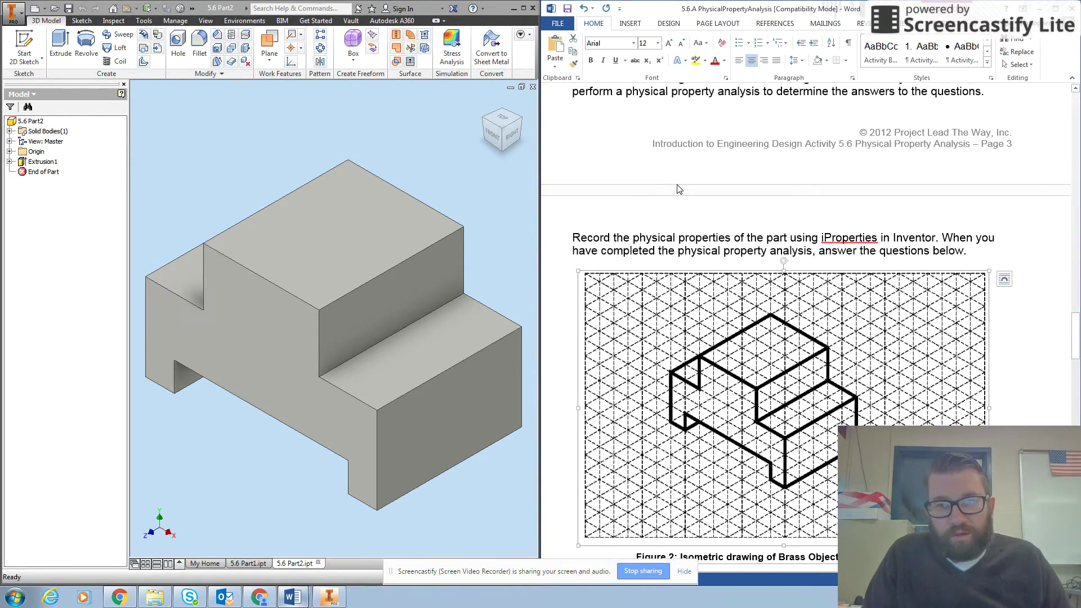
{"action": "scroll", "coordinate": [678, 185], "scroll_direction": "down", "scroll_amount": 1}
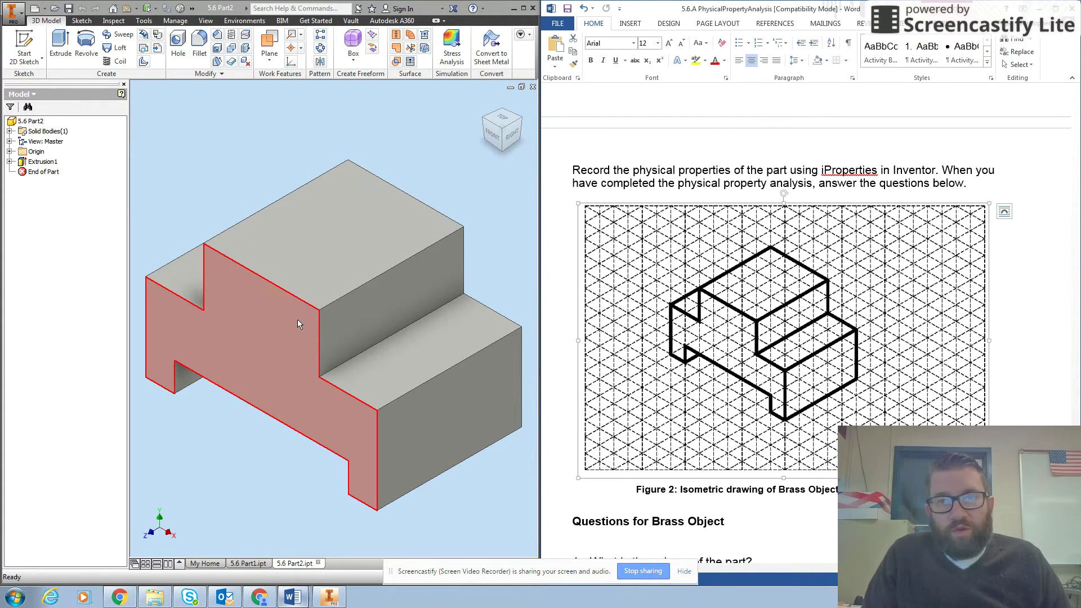
{"action": "scroll", "coordinate": [672, 347], "scroll_direction": "down", "scroll_amount": 3}
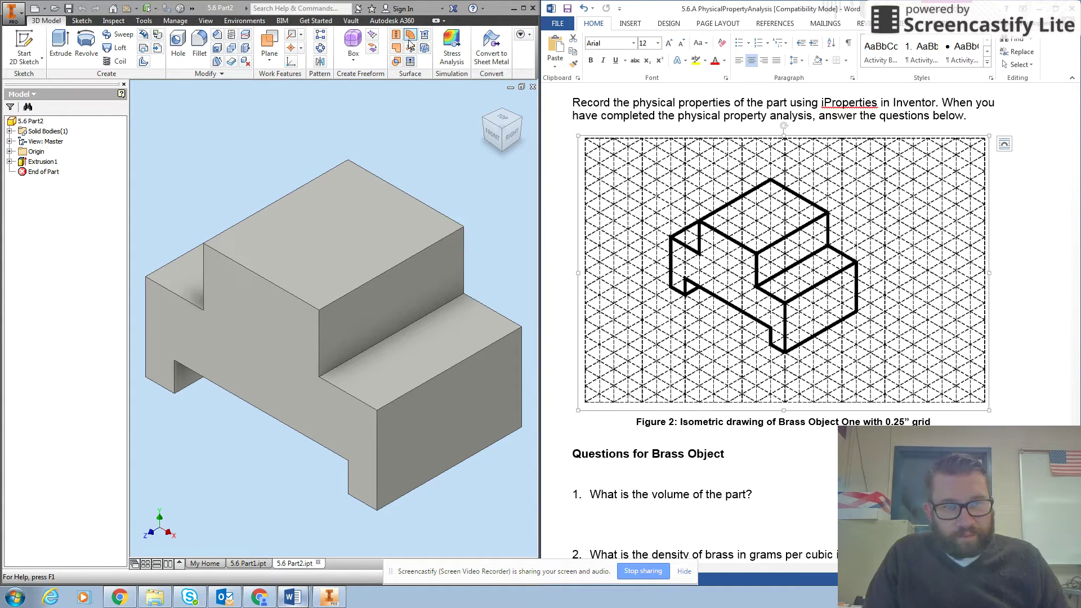
Set the Inventor part's material to Brass, Soft Yellow
{"action": "left_click", "coordinate": [523, 8]}
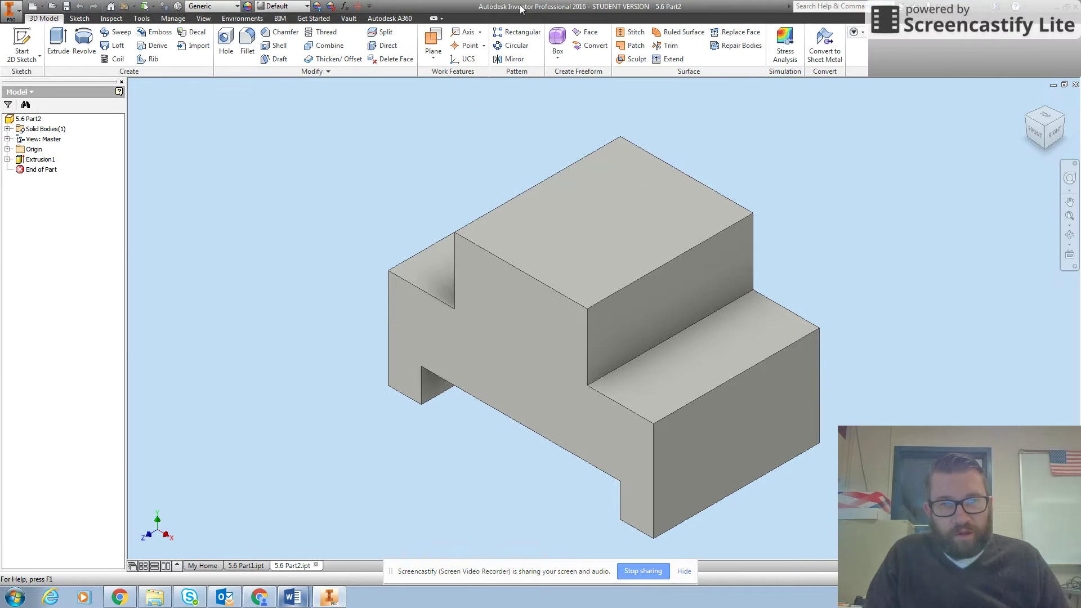
{"action": "left_click", "coordinate": [200, 6]}
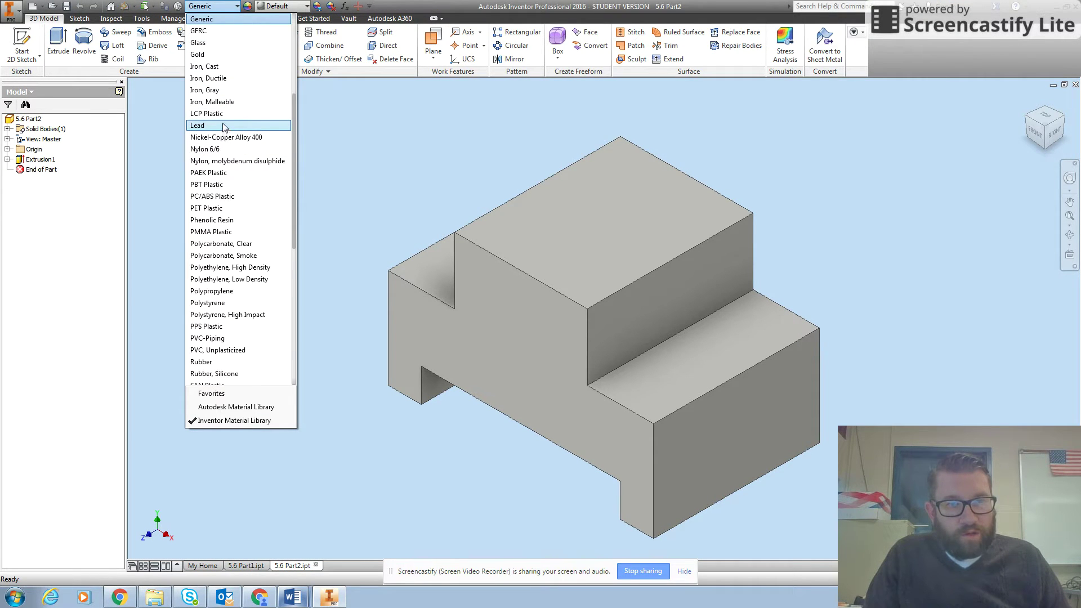
{"action": "scroll", "coordinate": [234, 79], "scroll_direction": "up", "scroll_amount": 5}
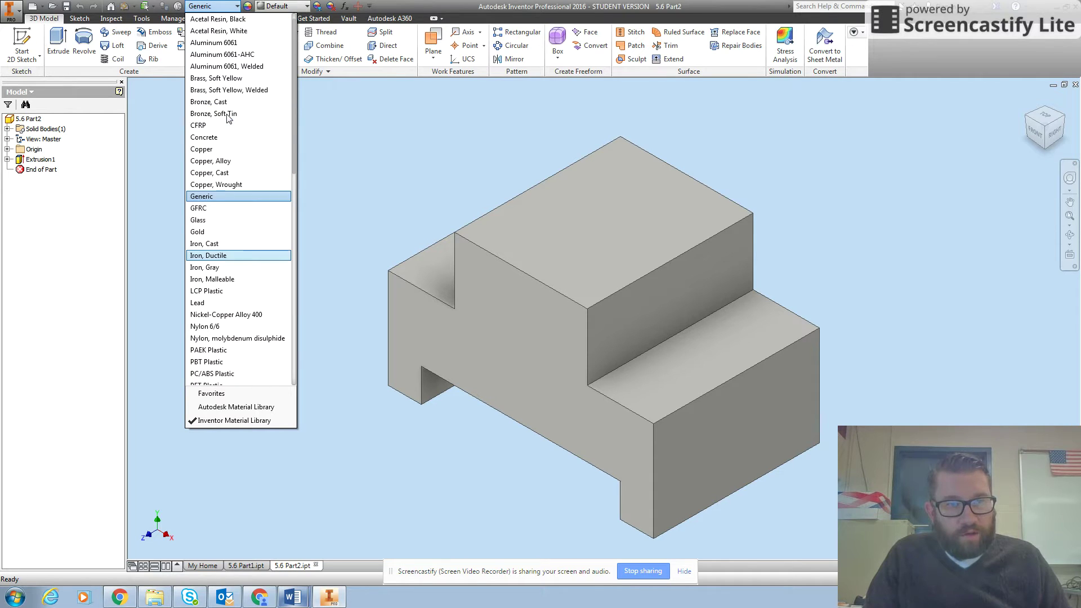
{"action": "left_click", "coordinate": [230, 79]}
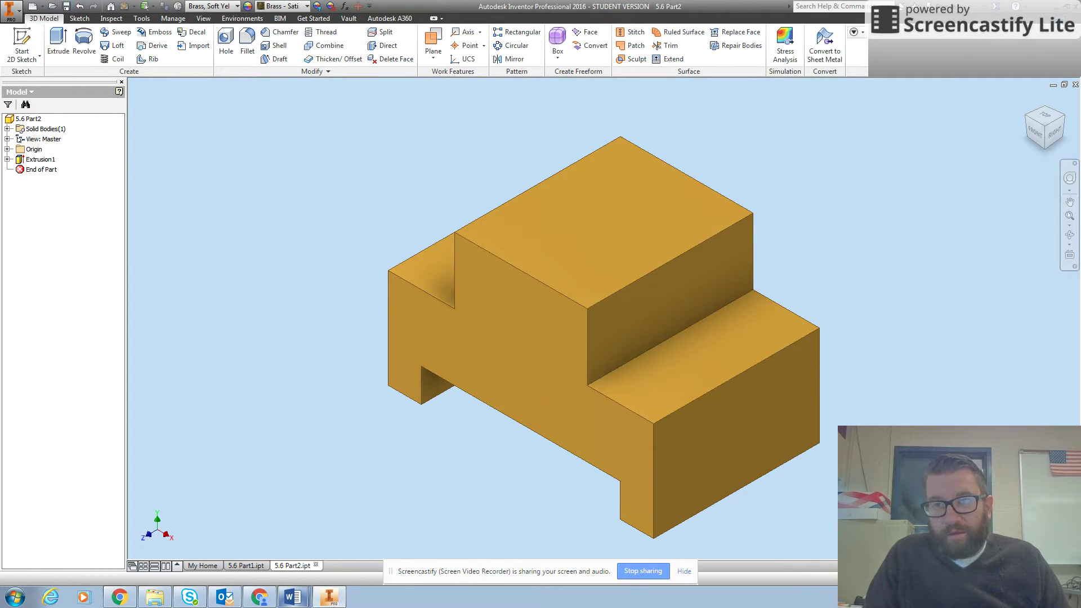
{"action": "left_click", "coordinate": [1066, 7]}
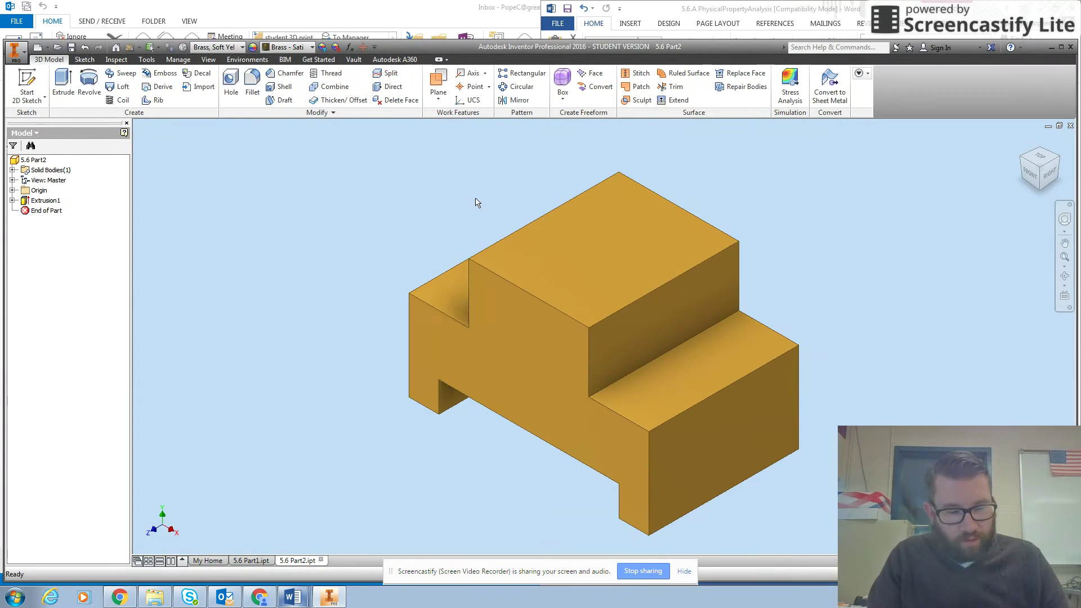
Tile Inventor beside Word and scroll the worksheet to the Questions for Brass Object
{"action": "key", "text": "super+Left"}
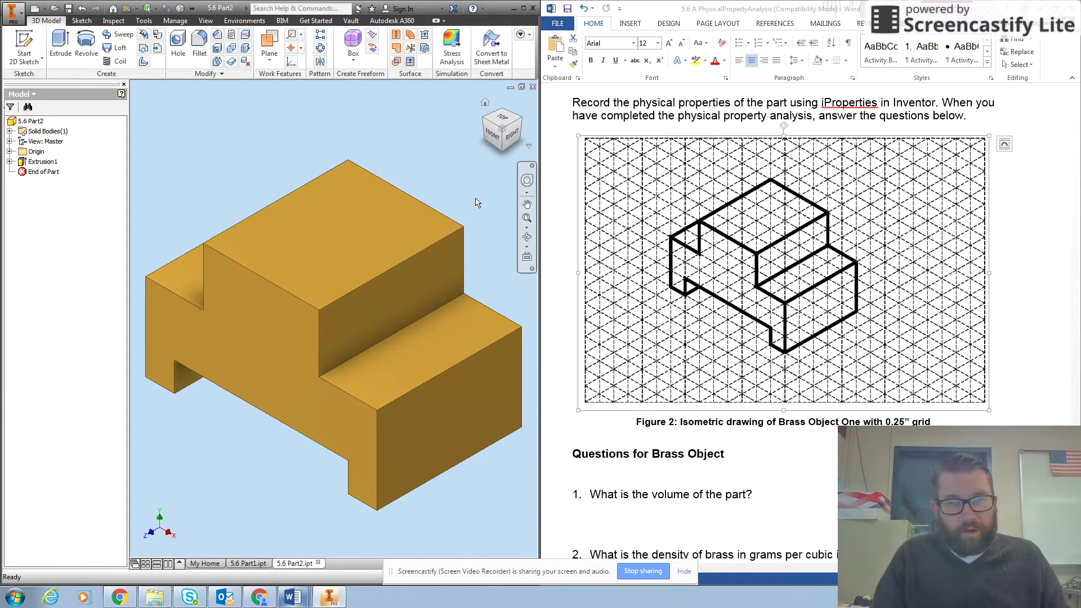
{"action": "scroll", "coordinate": [148, 9], "scroll_direction": "down", "scroll_amount": 6}
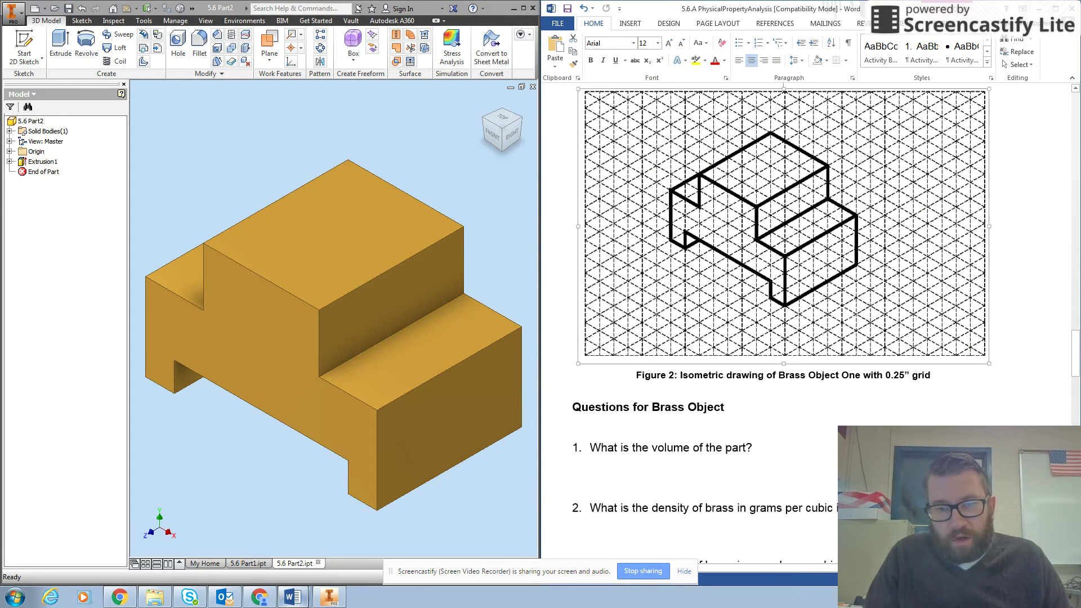
{"action": "scroll", "coordinate": [148, 10], "scroll_direction": "down", "scroll_amount": 1}
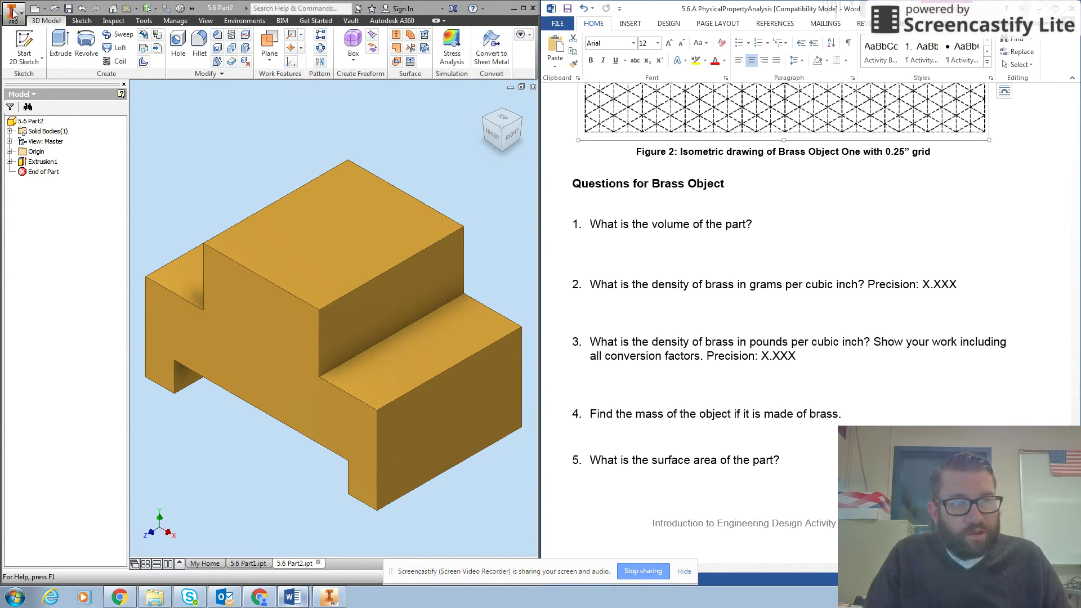
{"action": "left_click", "coordinate": [12, 11]}
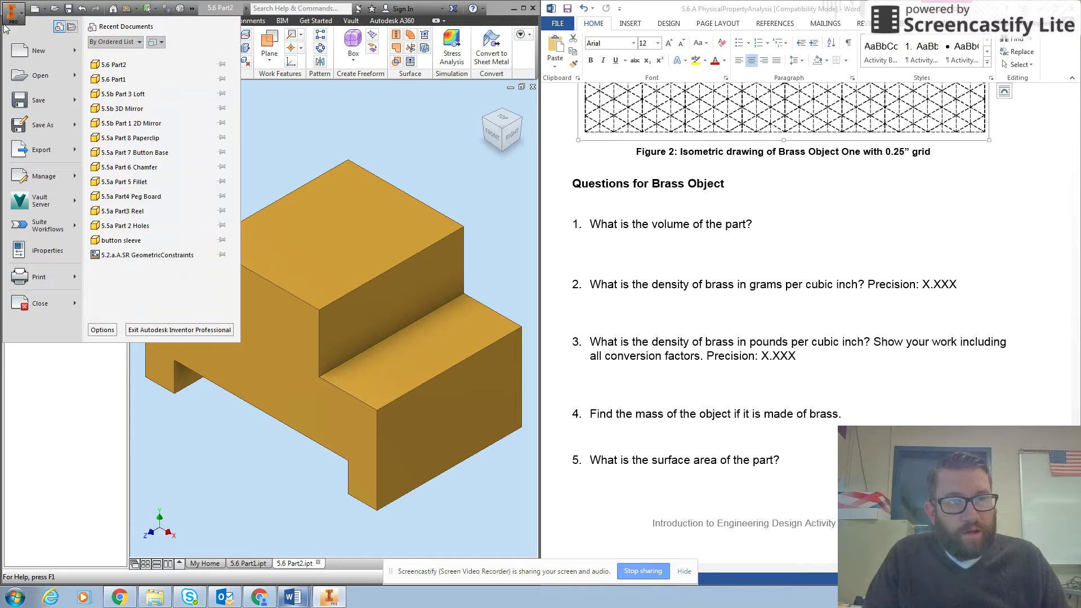
Calculate the part's iProperties: volume 2.031 in^3, mass 0.622 lbmass, area 12.000 in^2
{"action": "left_click", "coordinate": [39, 251]}
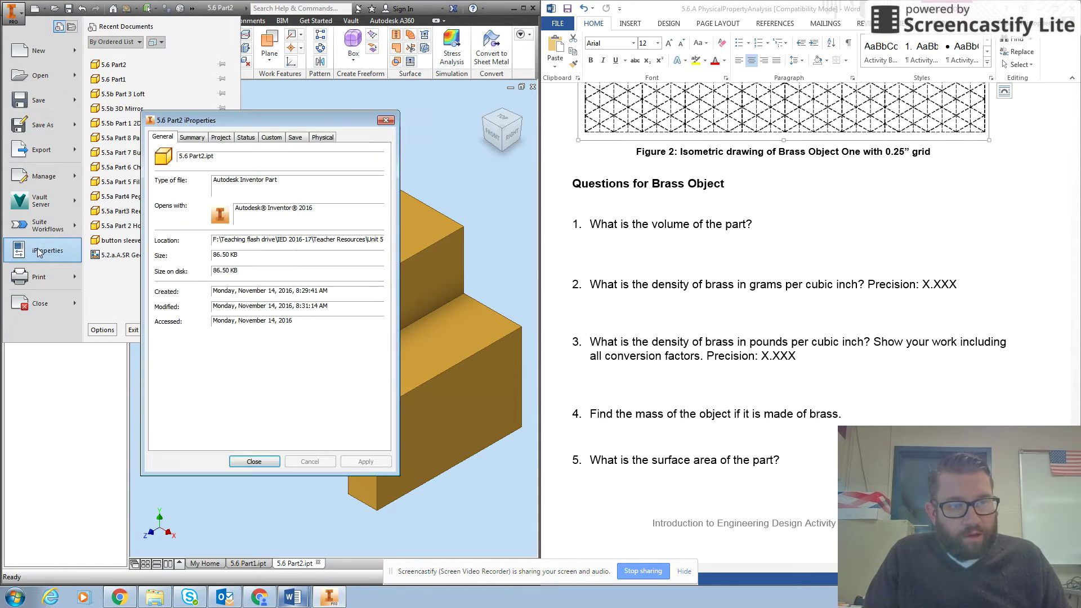
{"action": "left_click", "coordinate": [320, 138]}
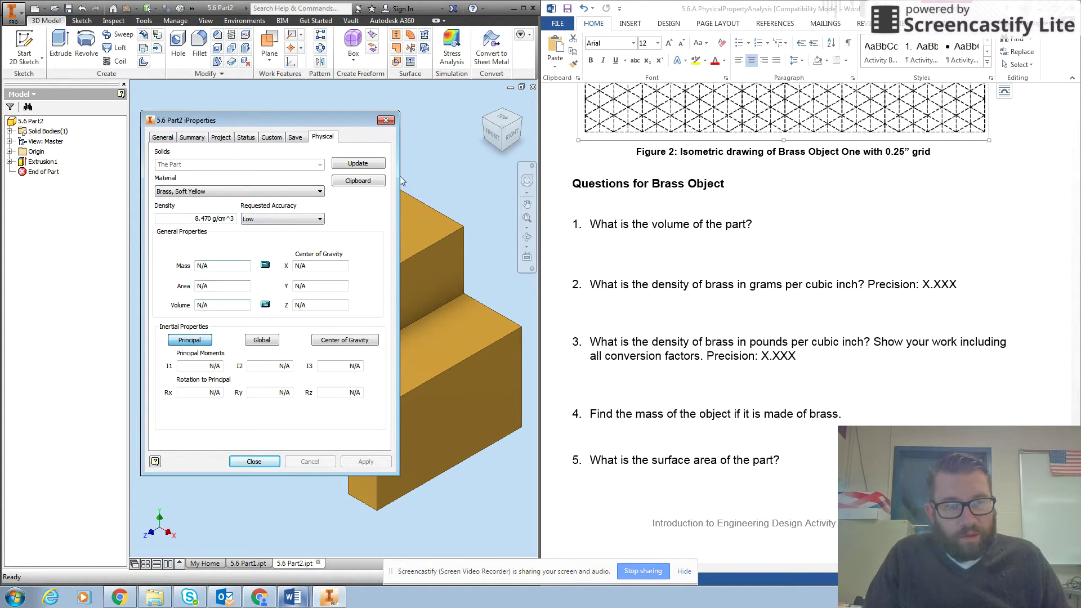
{"action": "left_click", "coordinate": [349, 165]}
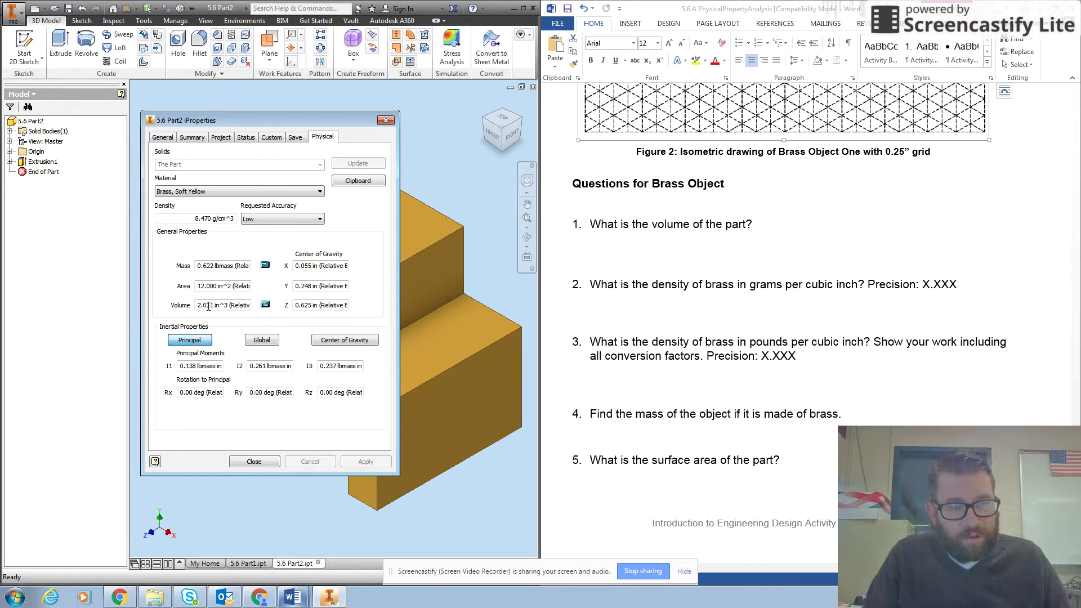
{"action": "left_click", "coordinate": [596, 246]}
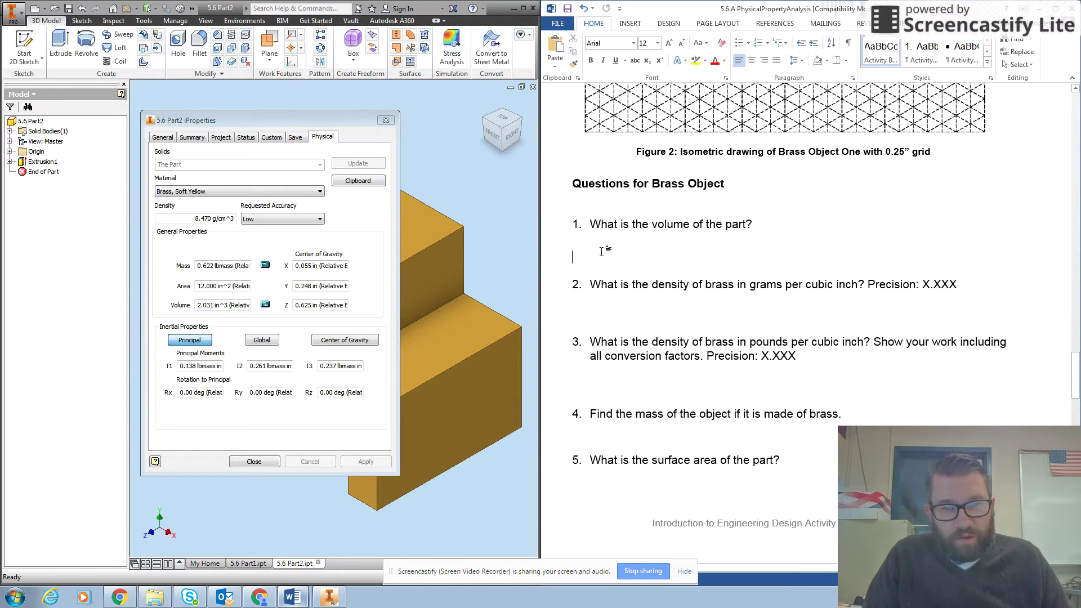
Answer question 1 with the bold line 'V= 2.031in3'
{"action": "type", "text": "V+"}
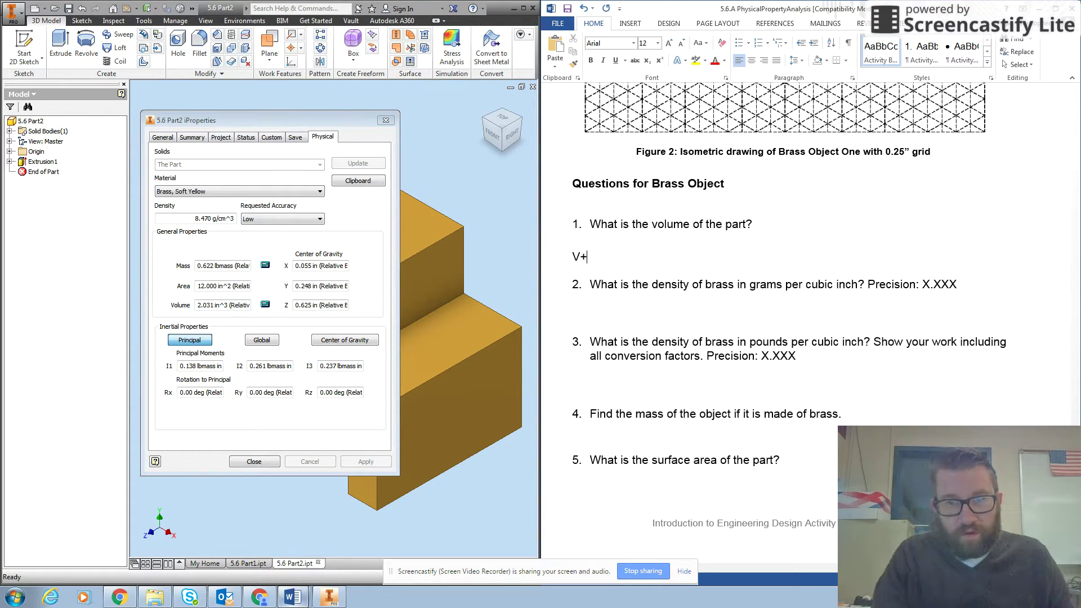
{"action": "type", "text": "="}
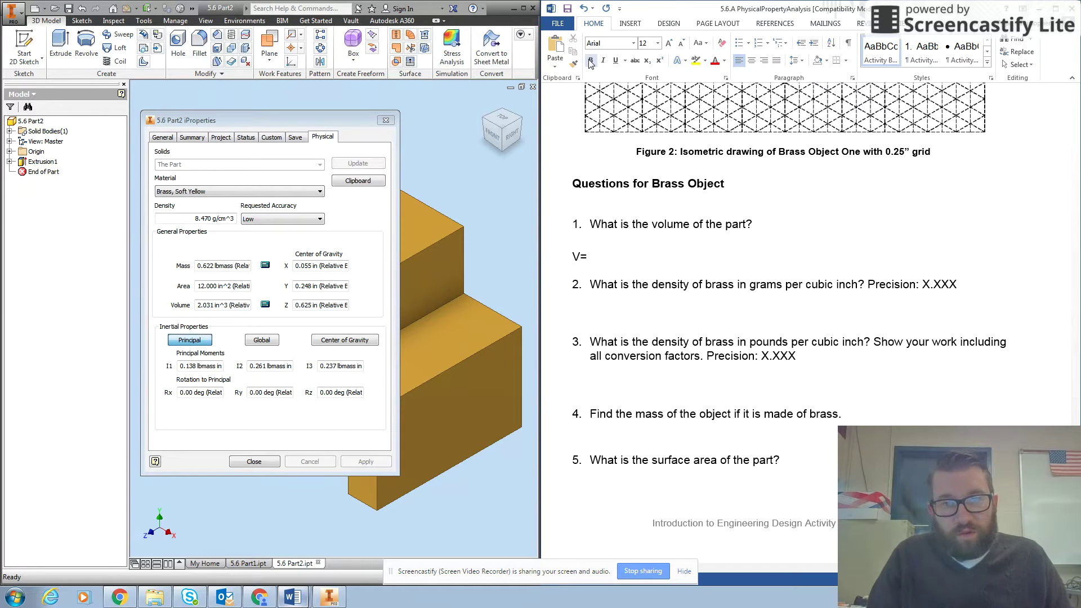
{"action": "key", "text": "ctrl+b"}
{"action": "triple_click", "coordinate": [598, 261]}
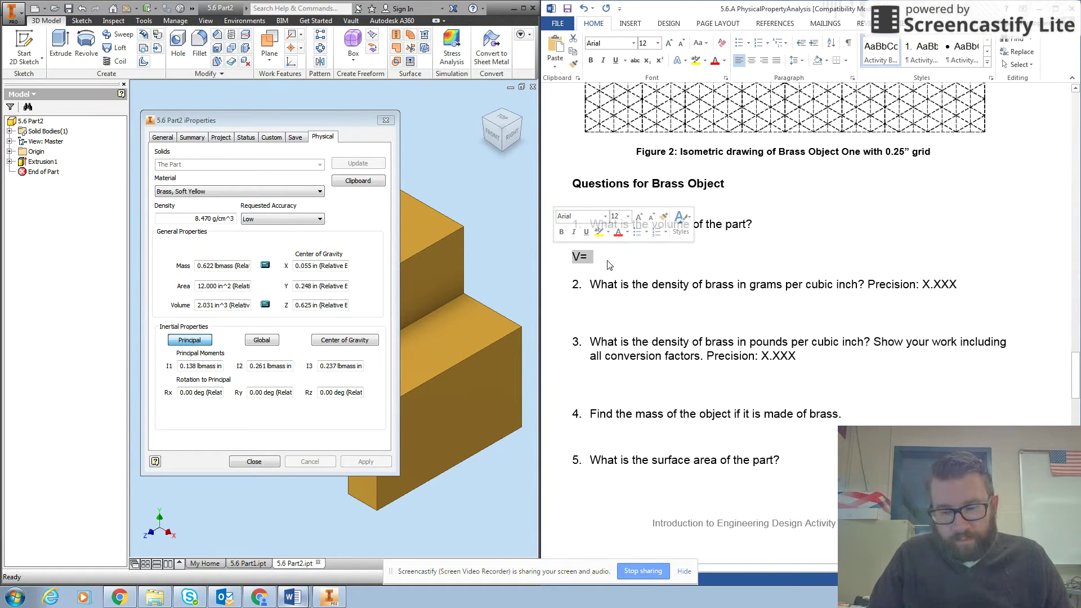
{"action": "left_click", "coordinate": [590, 63]}
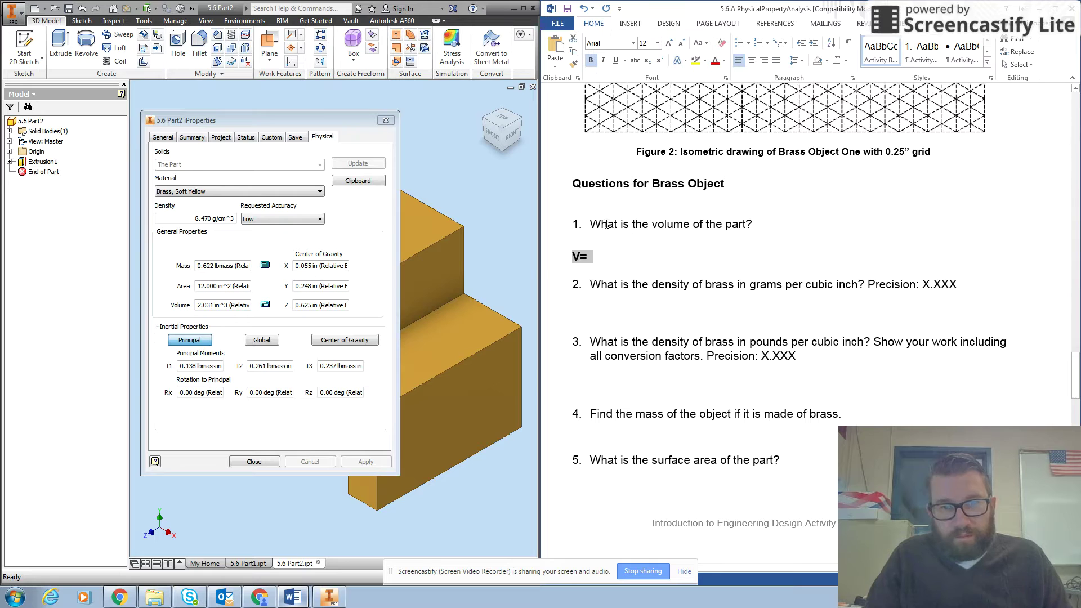
{"action": "left_click", "coordinate": [596, 258]}
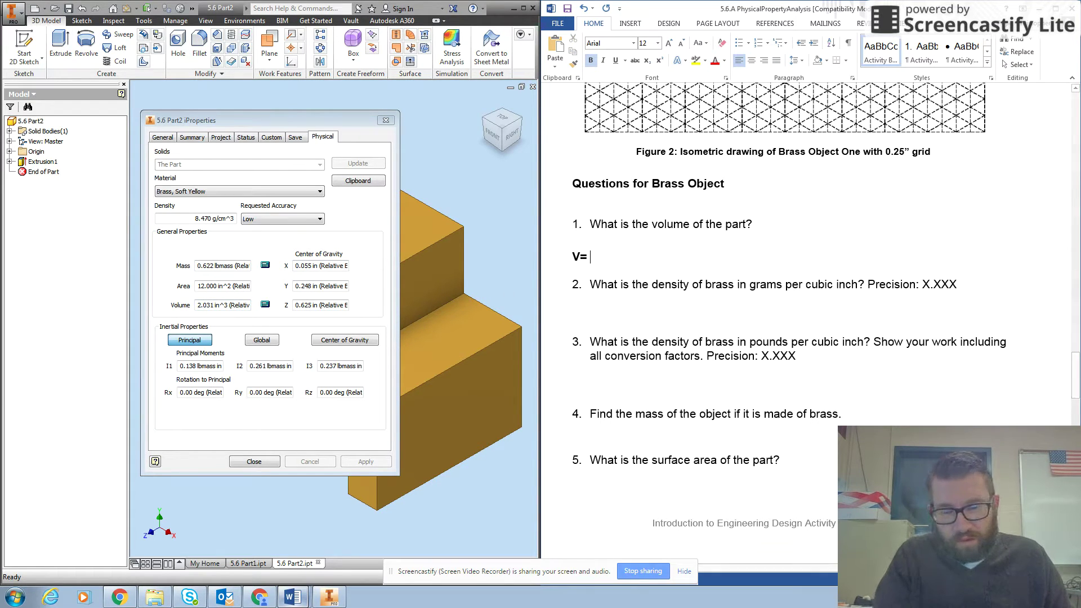
{"action": "type", "text": "2.031"}
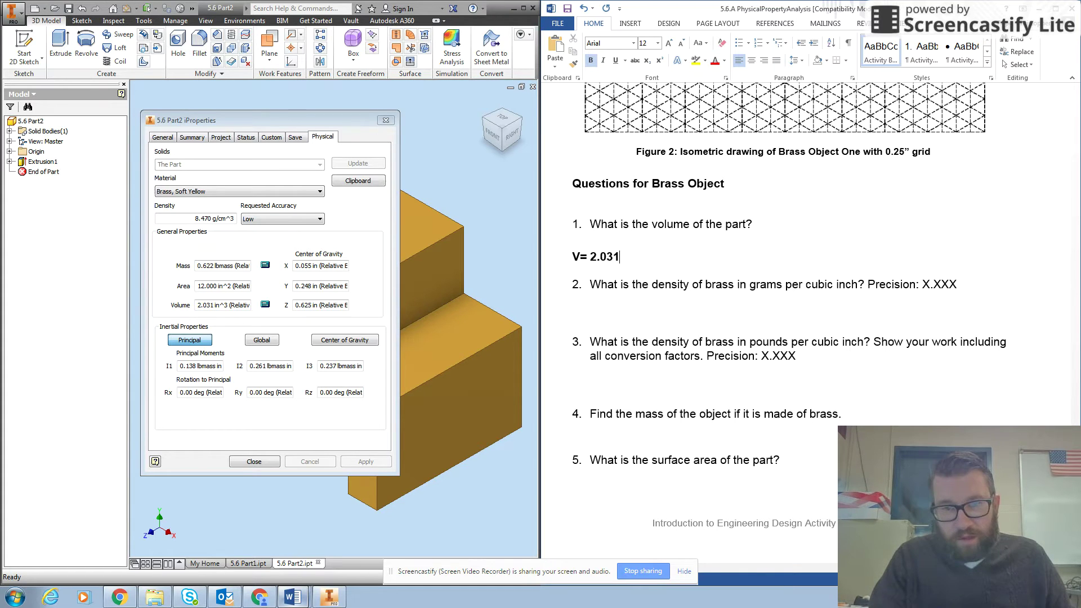
{"action": "type", "text": "in3"}
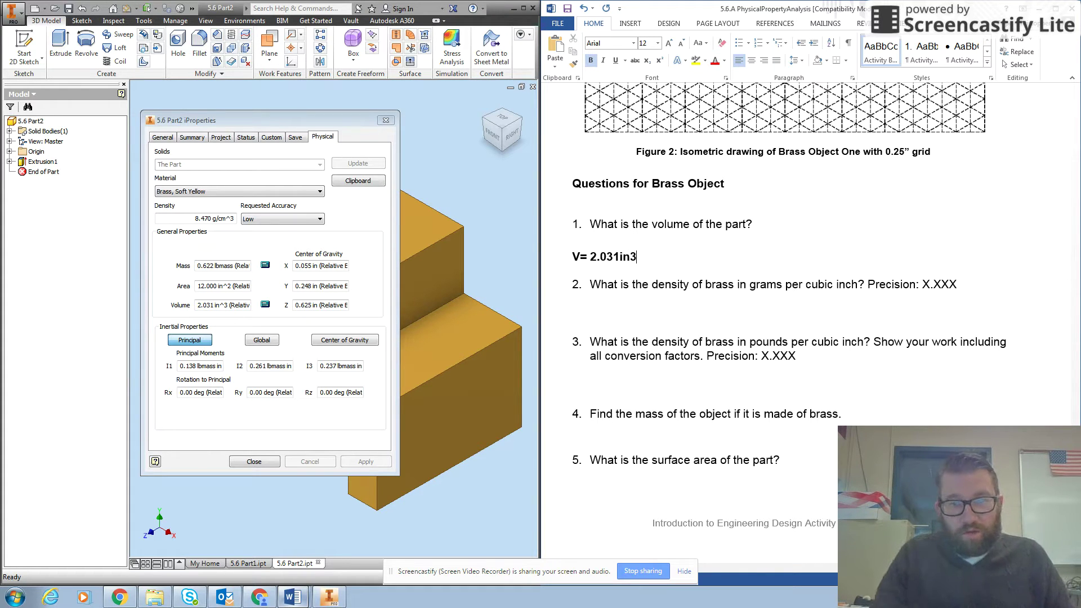
{"action": "left_click", "coordinate": [606, 308]}
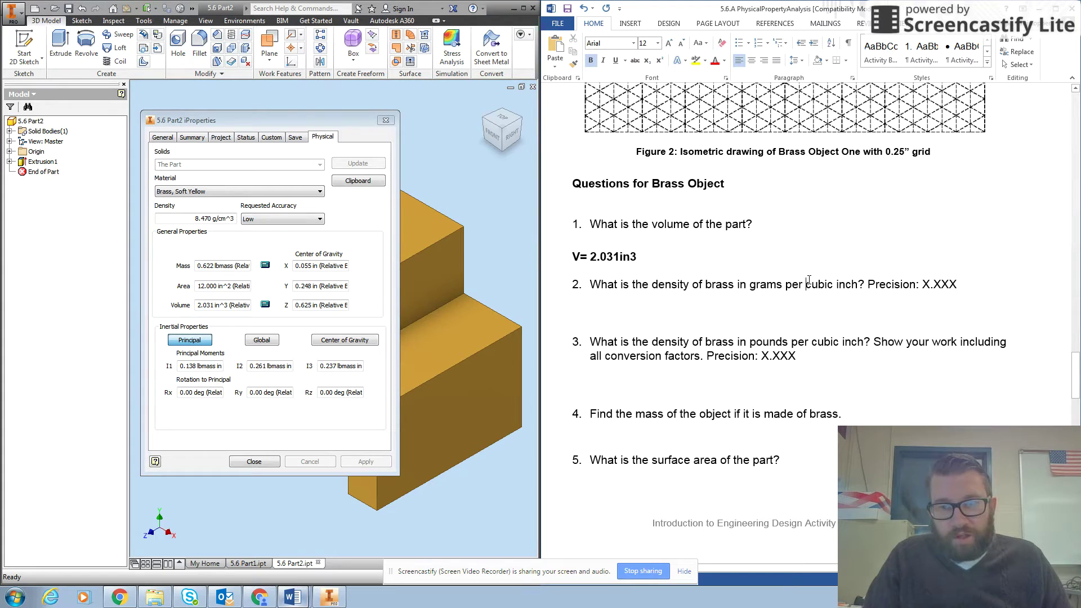
{"action": "left_click_drag", "start_coordinate": [807, 284], "coordinate": [858, 284]}
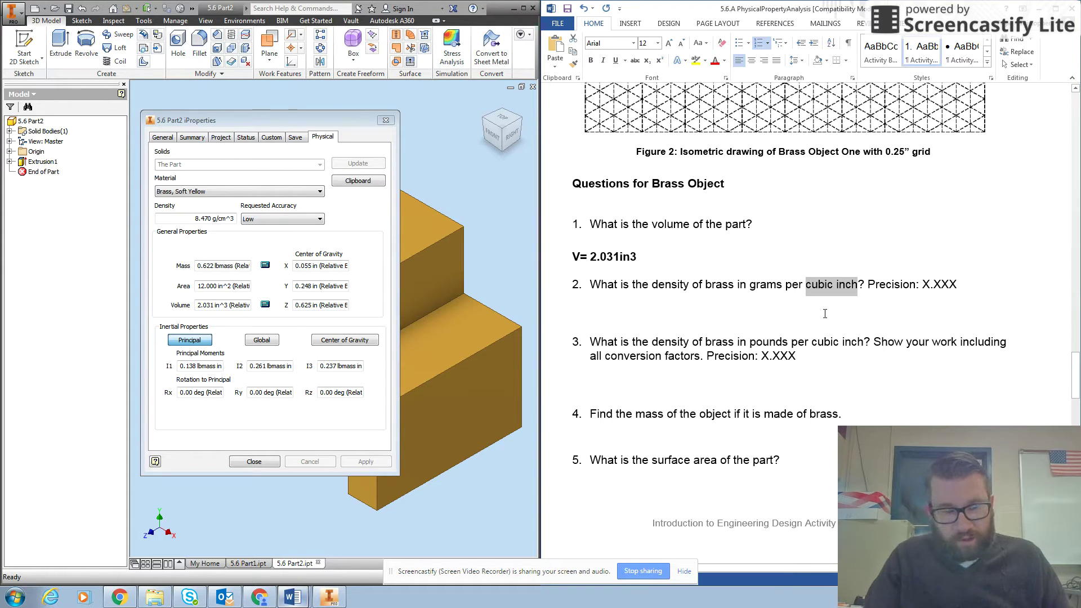
Change 'inch' to 'cm' in question 2's wording
{"action": "left_click", "coordinate": [846, 288]}
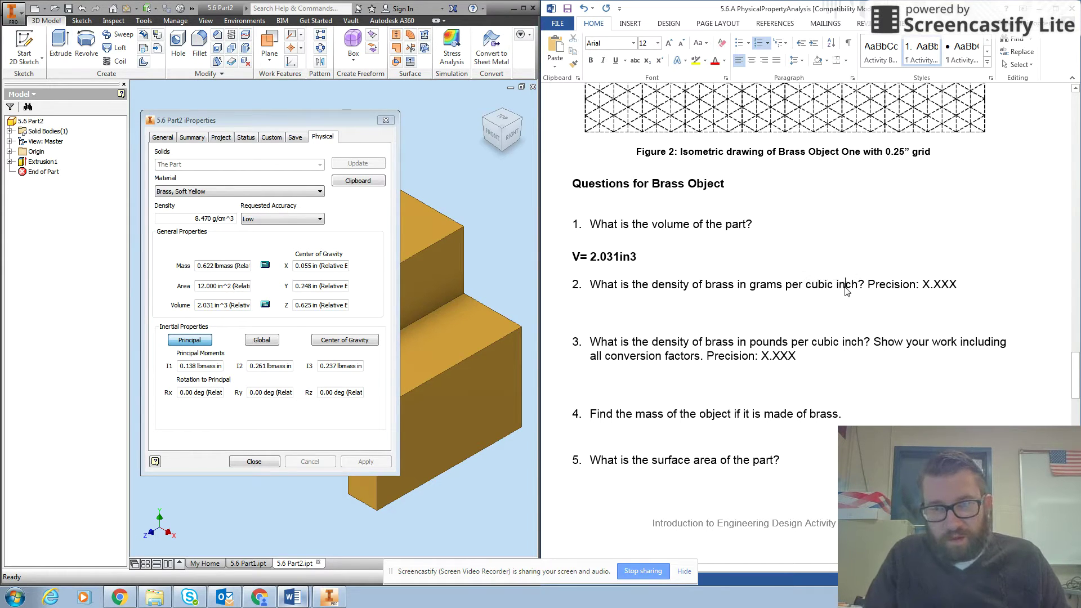
{"action": "left_click_drag", "start_coordinate": [837, 284], "coordinate": [862, 285]}
{"action": "type", "text": "cm"}
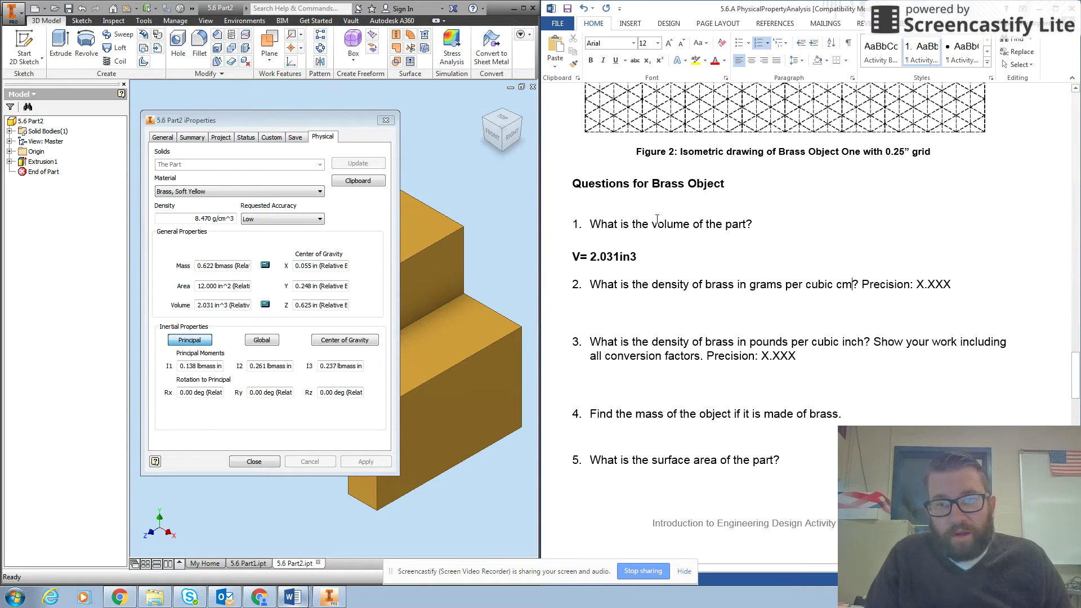
Answer question 2 with 'D= 8.470g/cm3'
{"action": "left_click", "coordinate": [694, 311]}
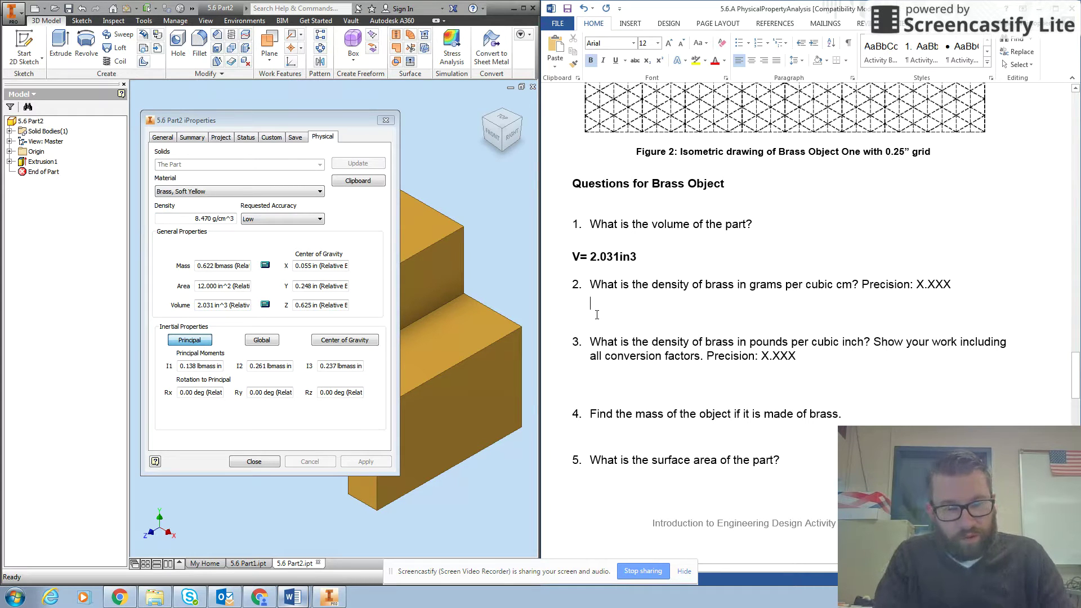
{"action": "type", "text": "D="}
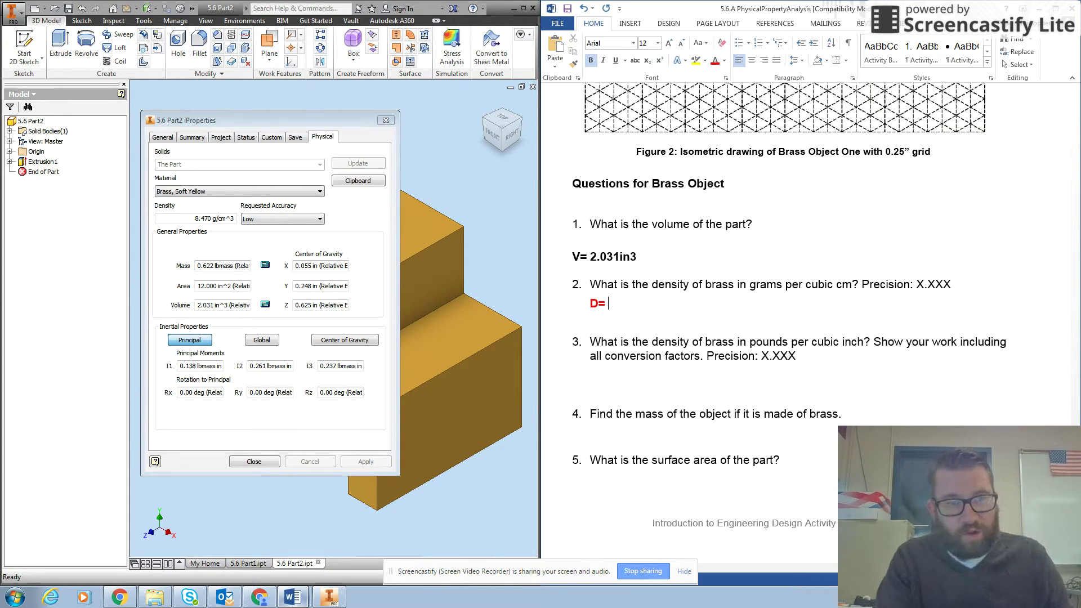
{"action": "type", "text": " 8.4"}
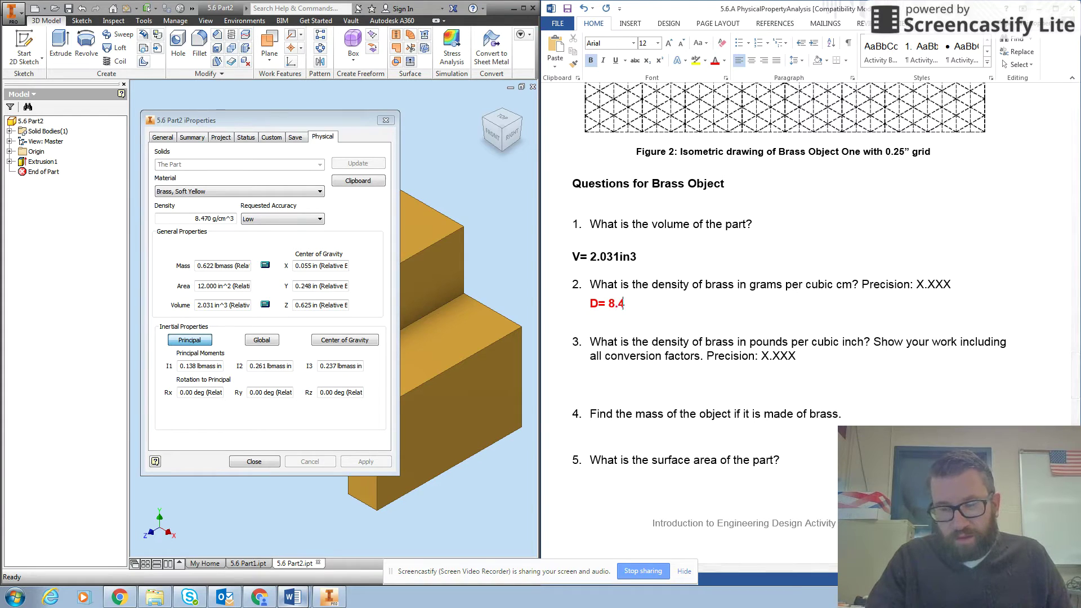
{"action": "type", "text": "70"}
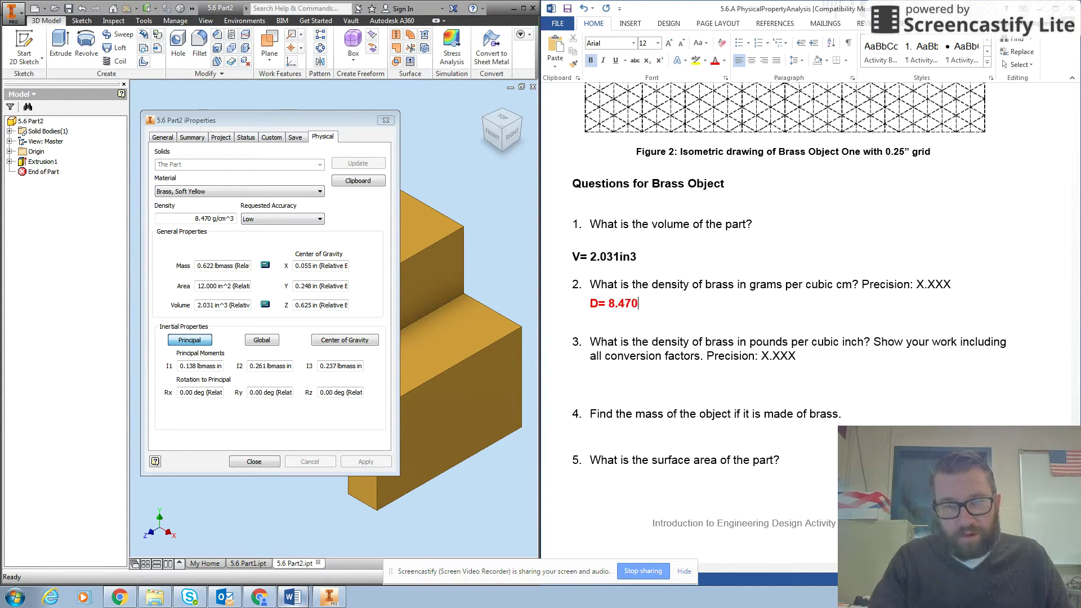
{"action": "type", "text": "1g/cm3"}
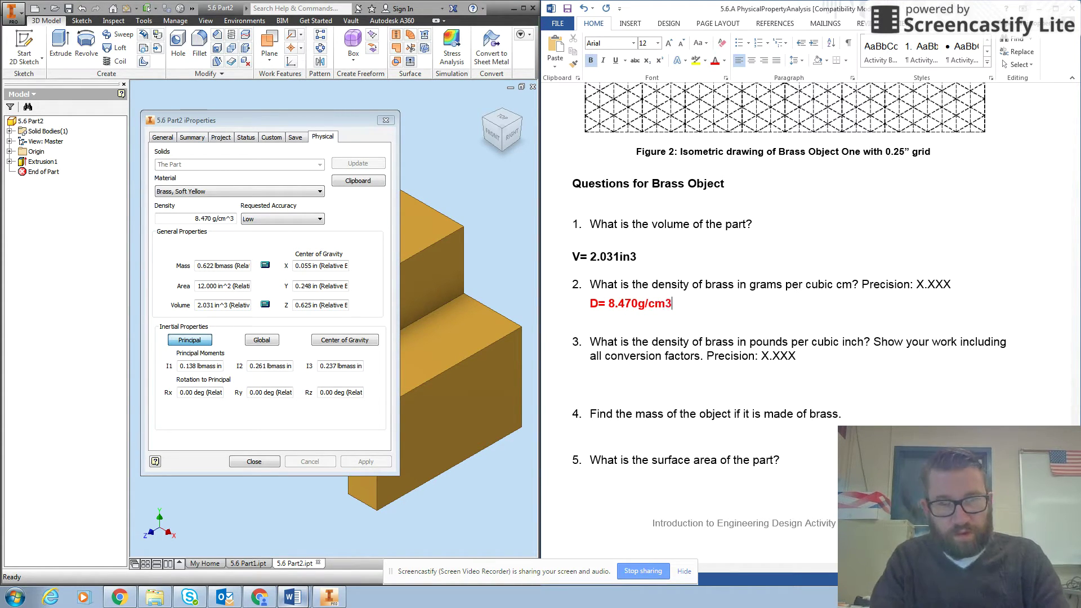
{"action": "left_click", "coordinate": [624, 378]}
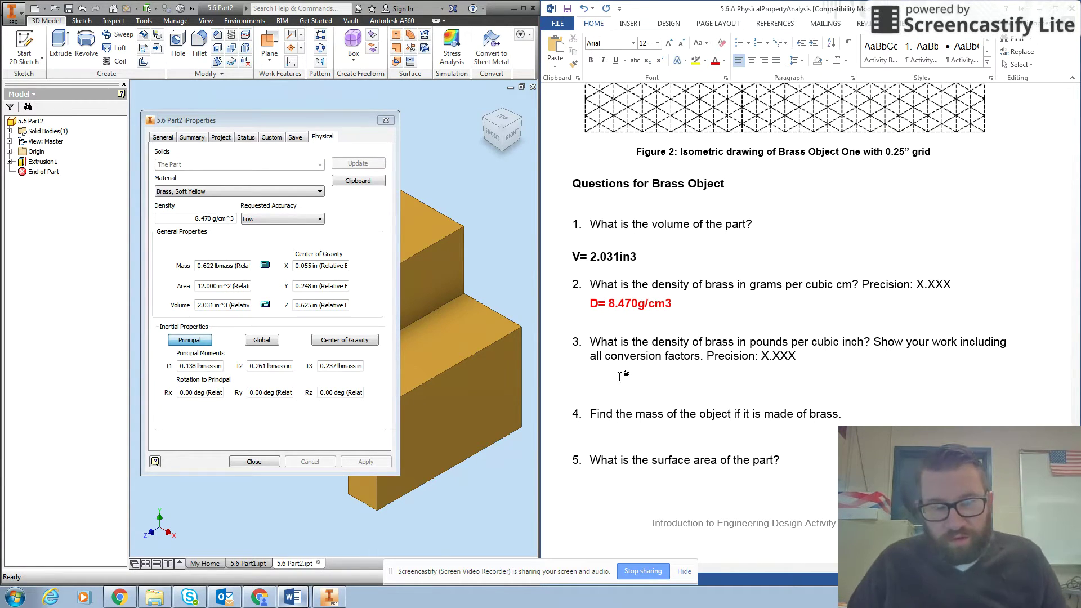
Convert 8.470 g/cm3 to lb/in3 in Chrome's unit converter, giving 0.3059982
{"action": "left_click", "coordinate": [268, 596]}
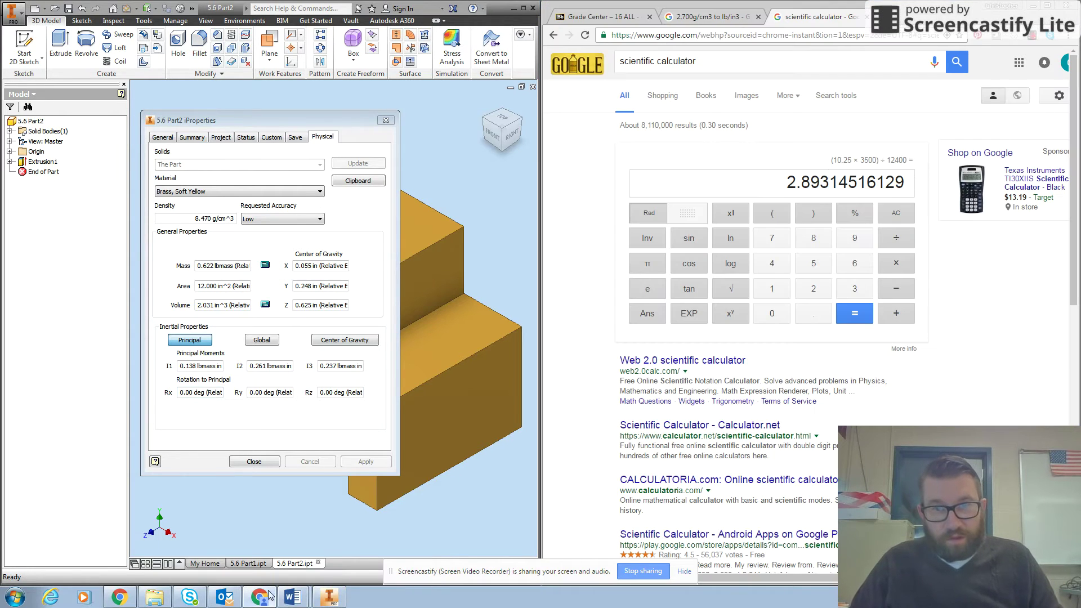
{"action": "left_click", "coordinate": [695, 18]}
{"action": "double_click", "coordinate": [672, 193]}
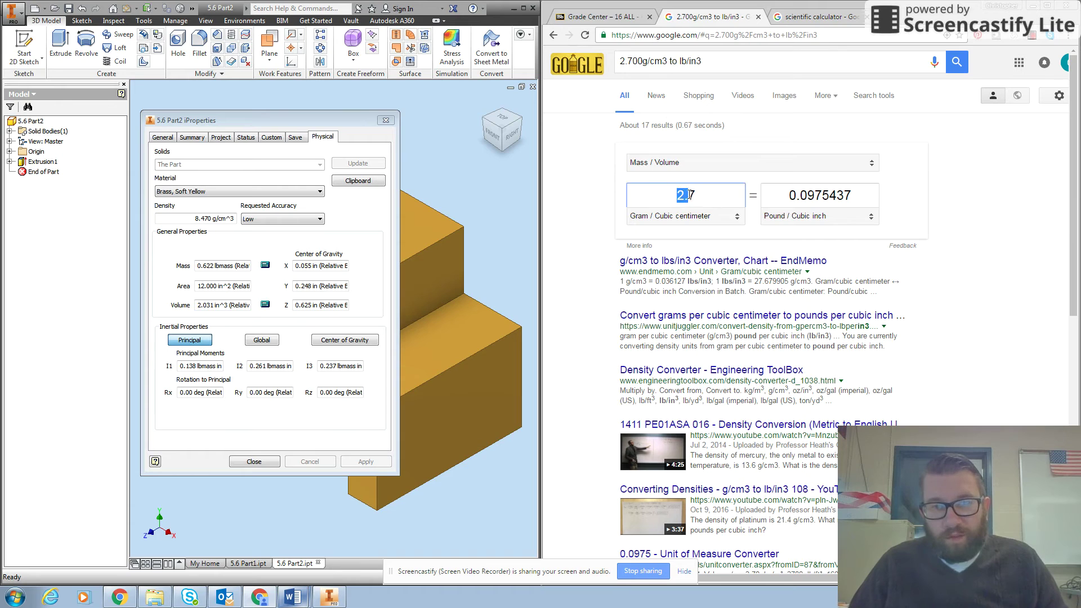
{"action": "type", "text": "8.470"}
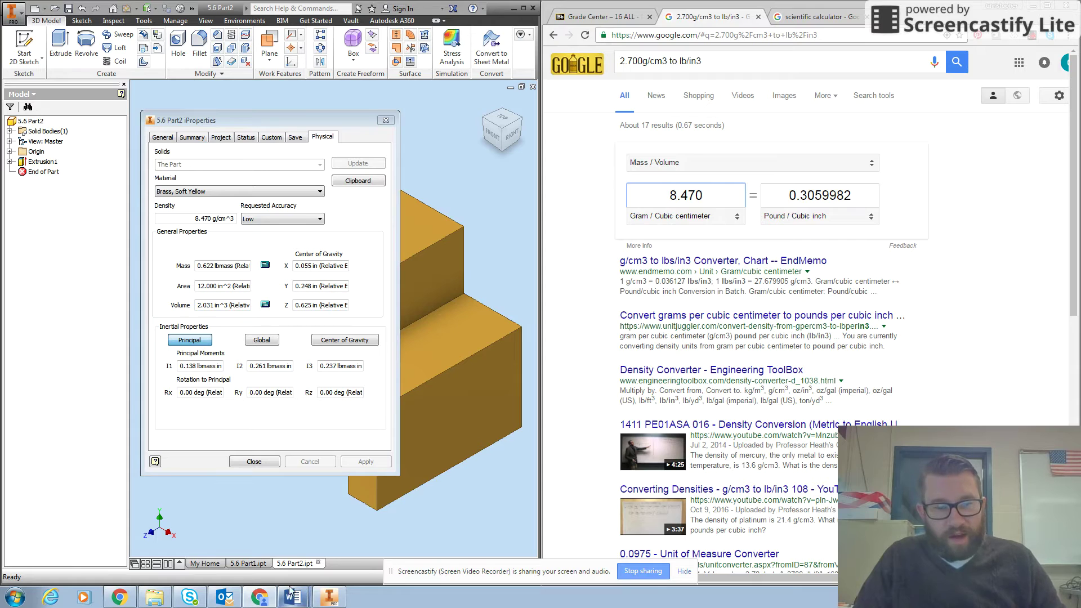
{"action": "mouse_move", "coordinate": [292, 596]}
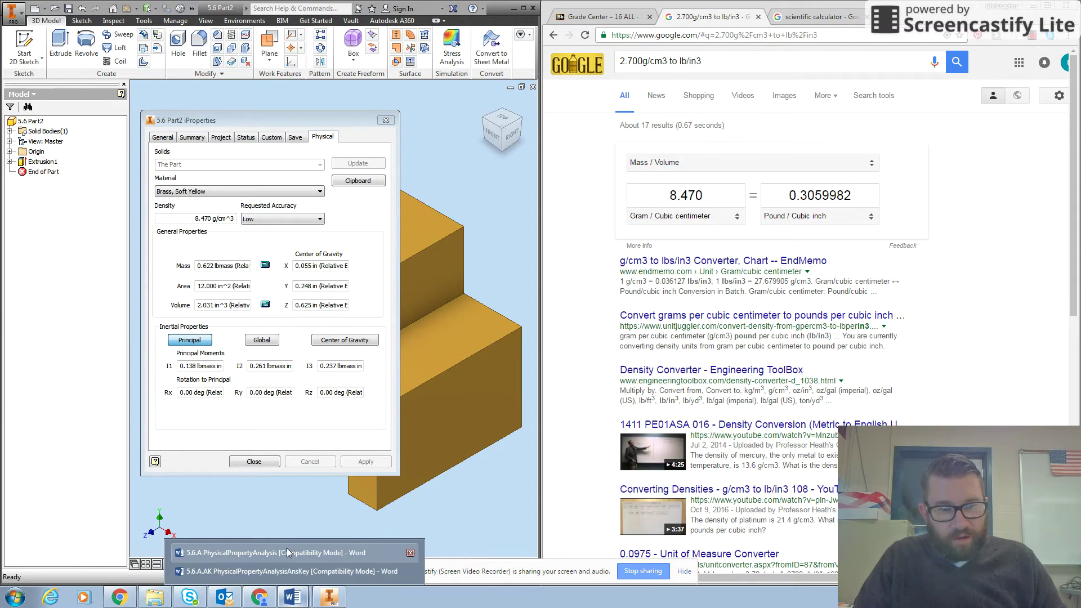
{"action": "left_click", "coordinate": [290, 553]}
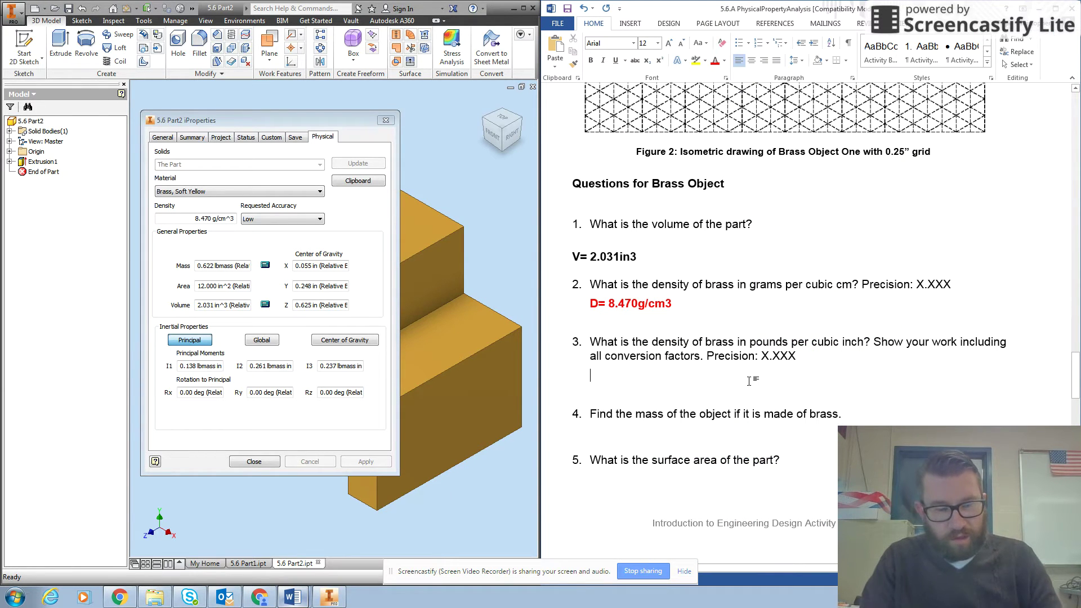
Answer question 3 with the bold line 'D=0.305lb/in3'
{"action": "type", "text": "D=03"}
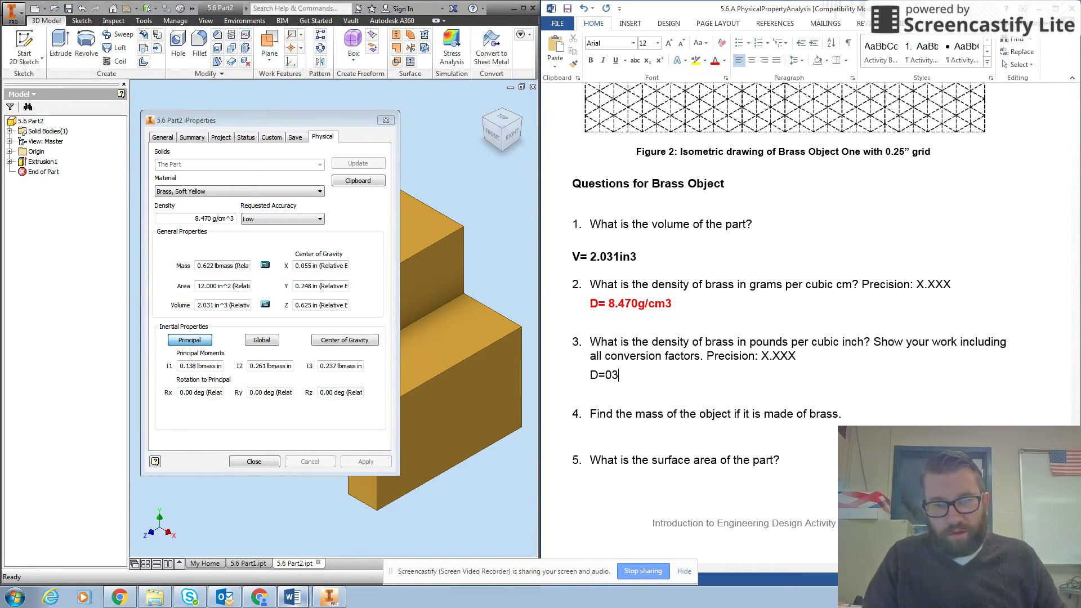
{"action": "key", "text": "BackSpace"}
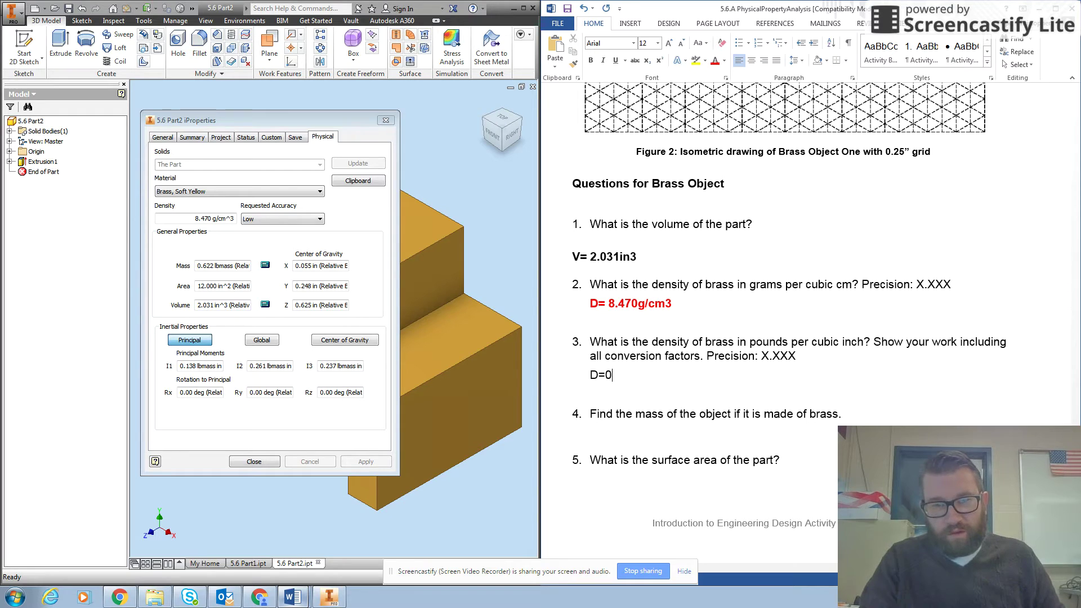
{"action": "type", "text": ".30"}
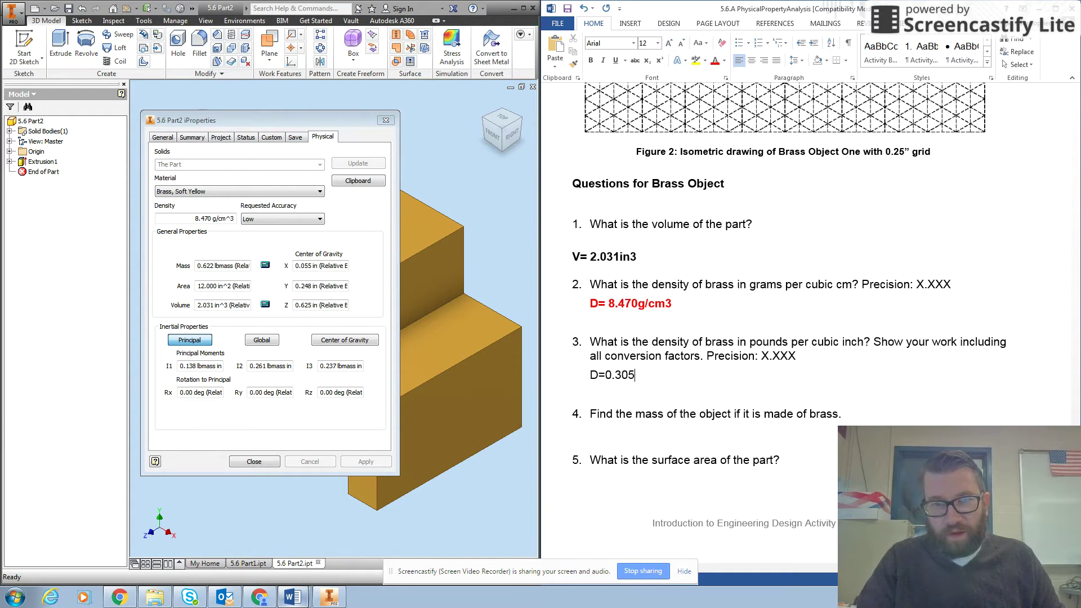
{"action": "type", "text": "5lb"}
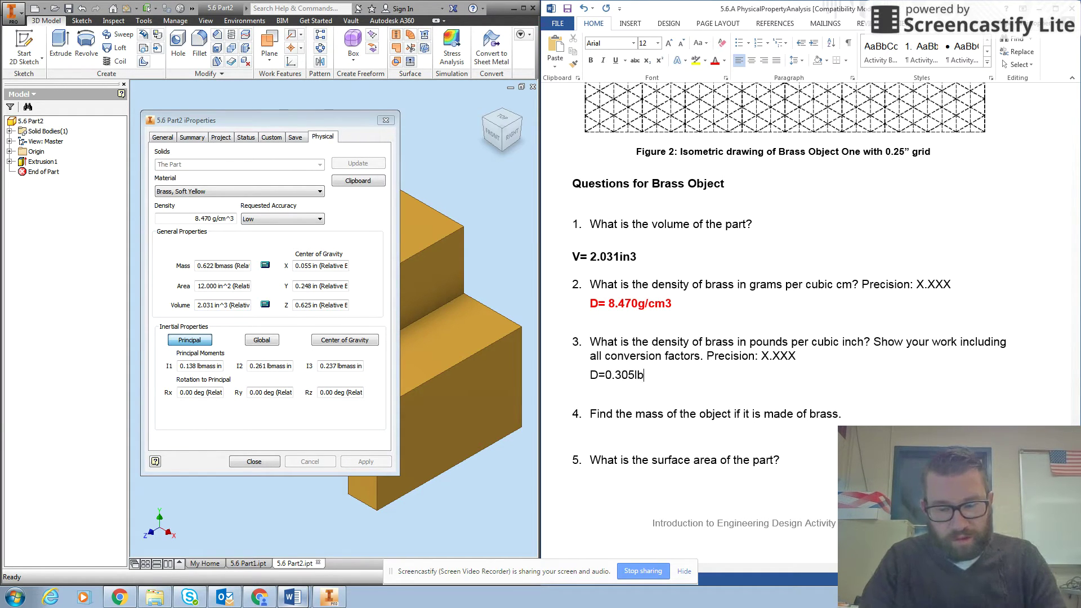
{"action": "type", "text": "/in3"}
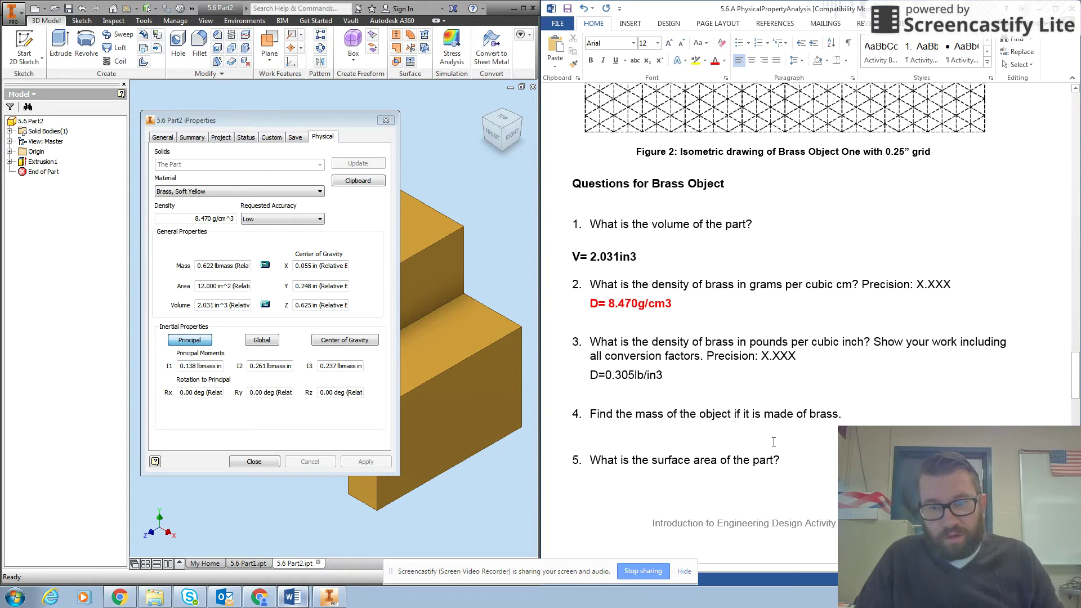
{"action": "left_click_drag", "start_coordinate": [665, 375], "coordinate": [589, 374]}
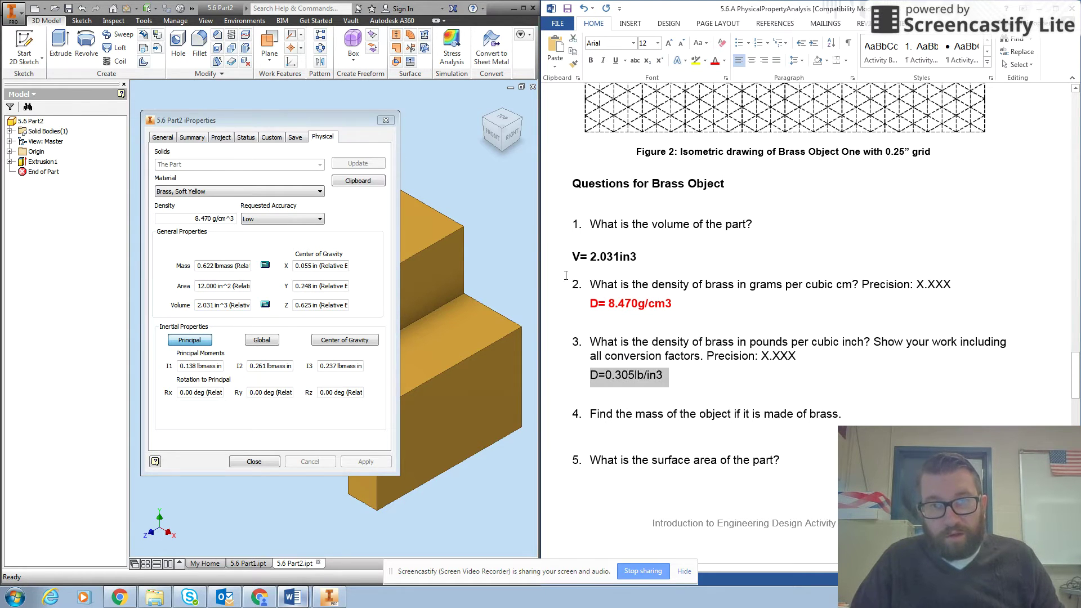
{"action": "left_click", "coordinate": [590, 60]}
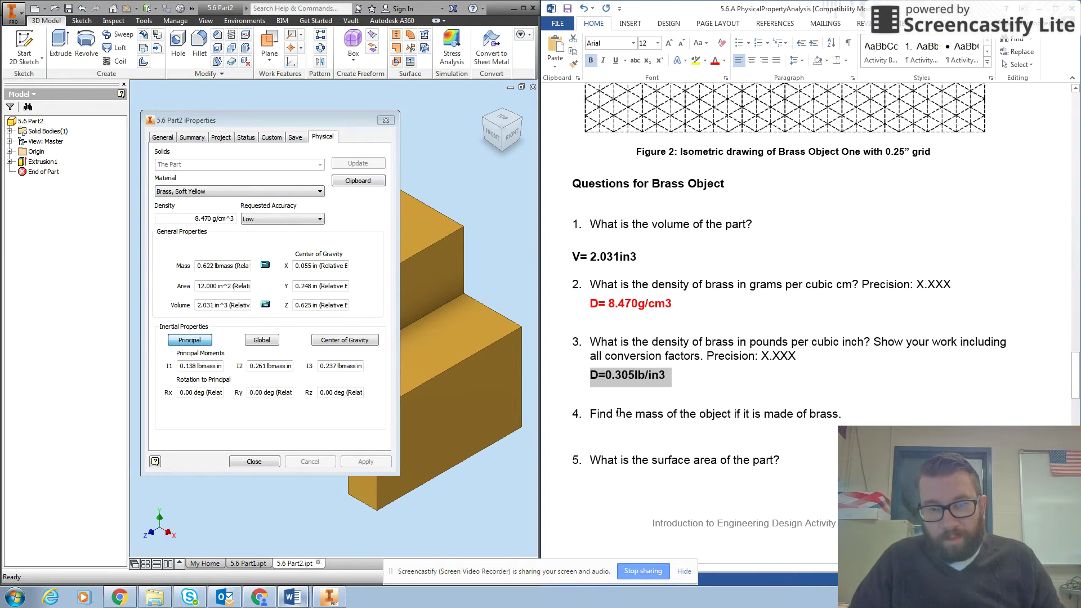
{"action": "left_click", "coordinate": [636, 413]}
{"action": "scroll", "coordinate": [634, 403], "scroll_direction": "down", "scroll_amount": 1}
{"action": "scroll", "coordinate": [633, 404], "scroll_direction": "down", "scroll_amount": 4}
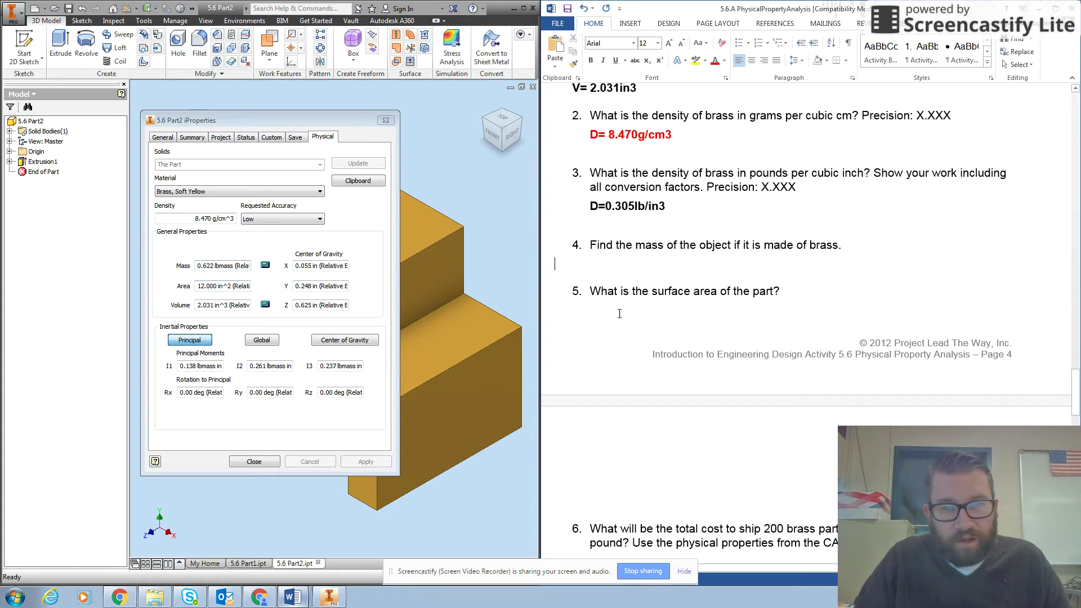
Answer question 4 with the bold line 'M=0.622lb'
{"action": "type", "text": "M="}
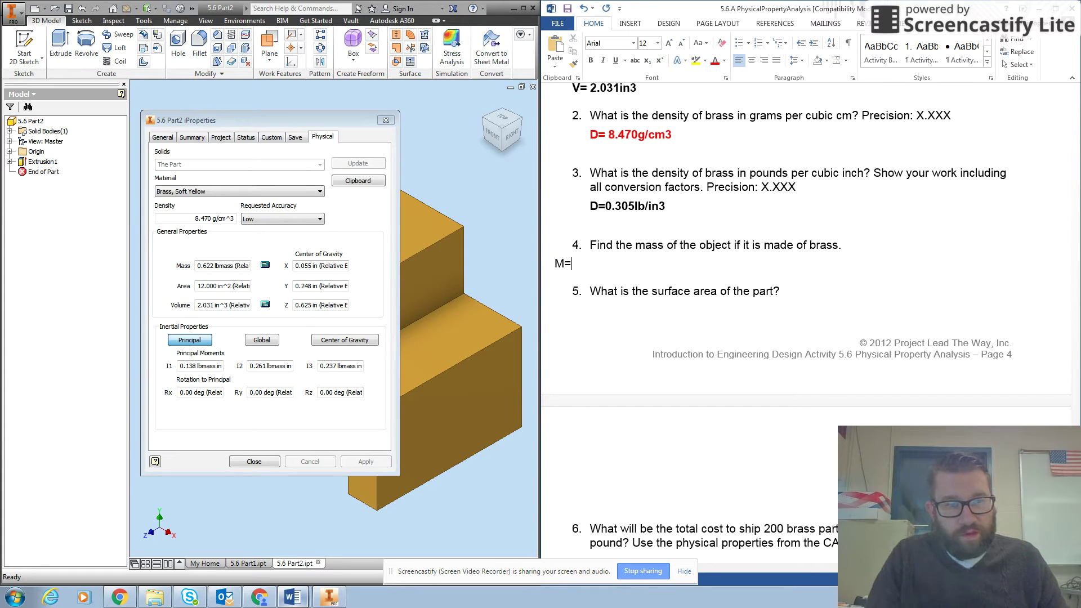
{"action": "type", "text": "0."}
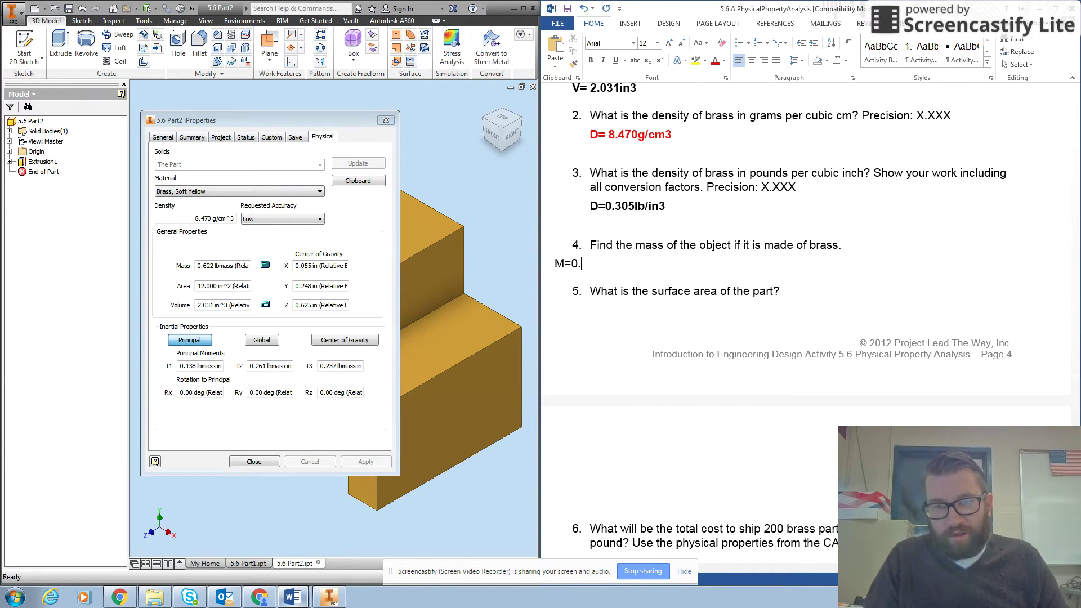
{"action": "type", "text": "622"}
{"action": "key", "text": "BackSpace"}
{"action": "key", "text": "BackSpace"}
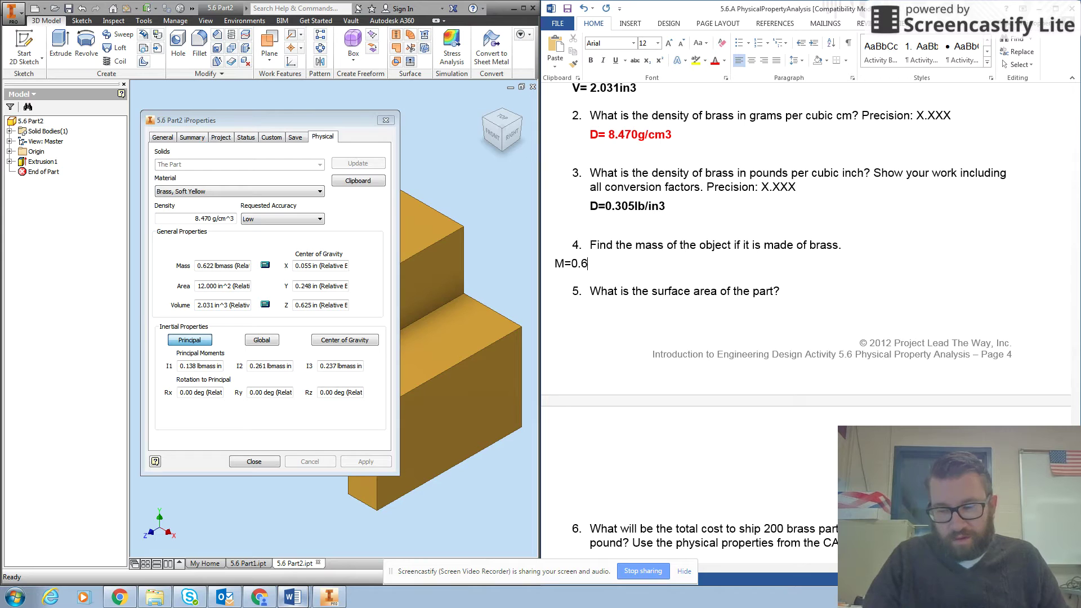
{"action": "type", "text": "22lb"}
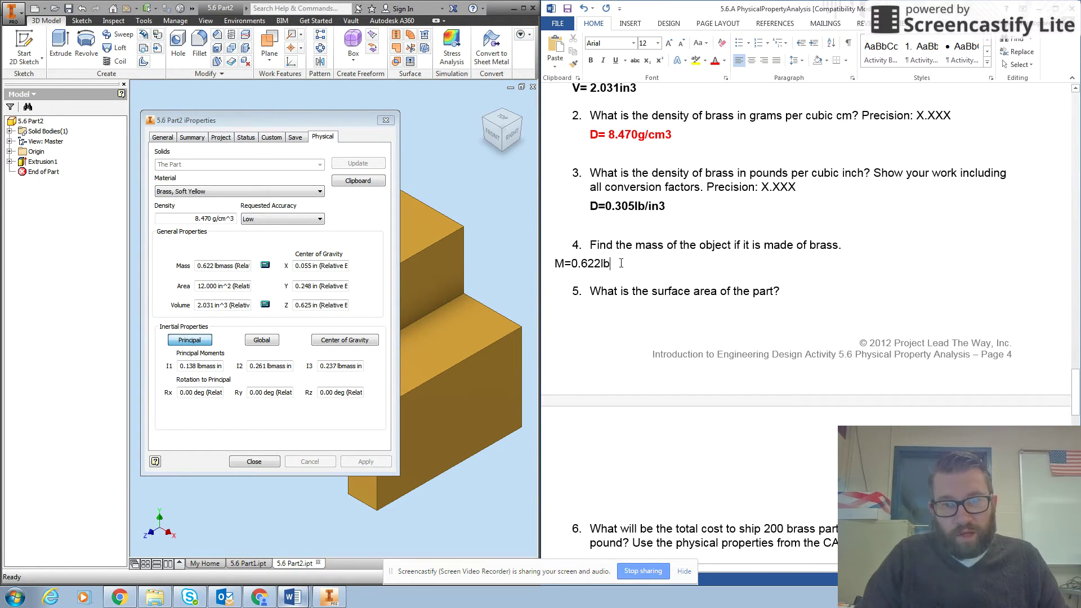
{"action": "left_click_drag", "start_coordinate": [621, 263], "coordinate": [551, 248]}
{"action": "left_click", "coordinate": [551, 255]}
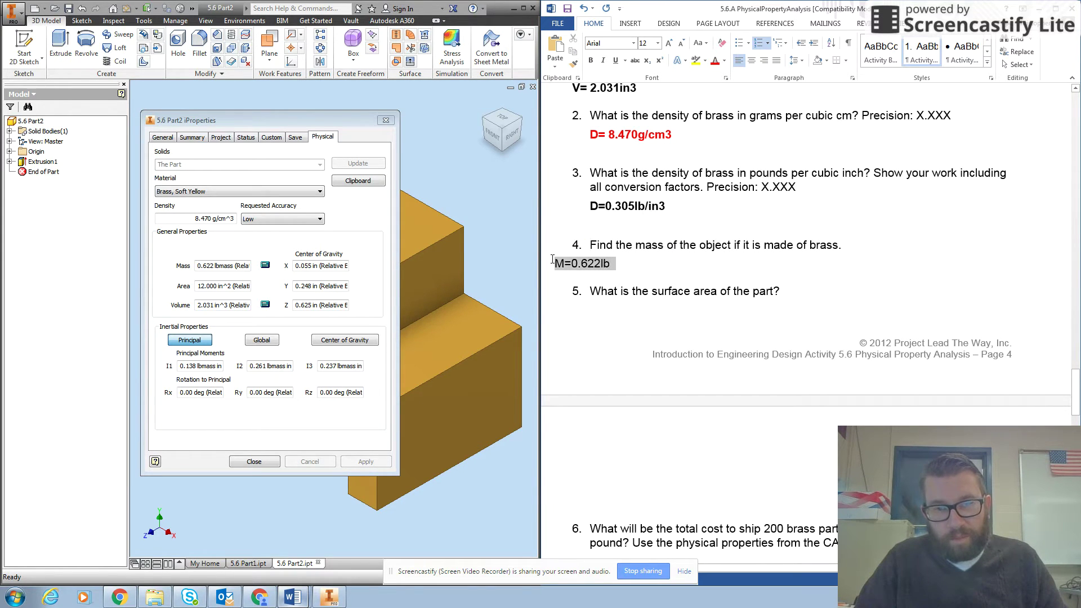
{"action": "left_click", "coordinate": [590, 60]}
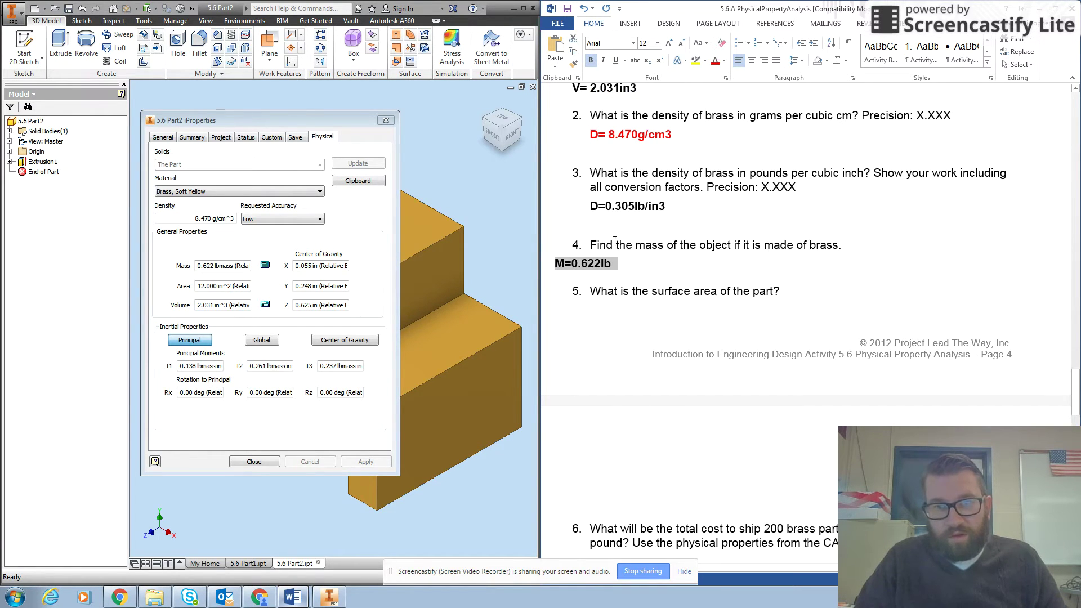
{"action": "left_click", "coordinate": [652, 272]}
{"action": "scroll", "coordinate": [635, 214], "scroll_direction": "down", "scroll_amount": 3}
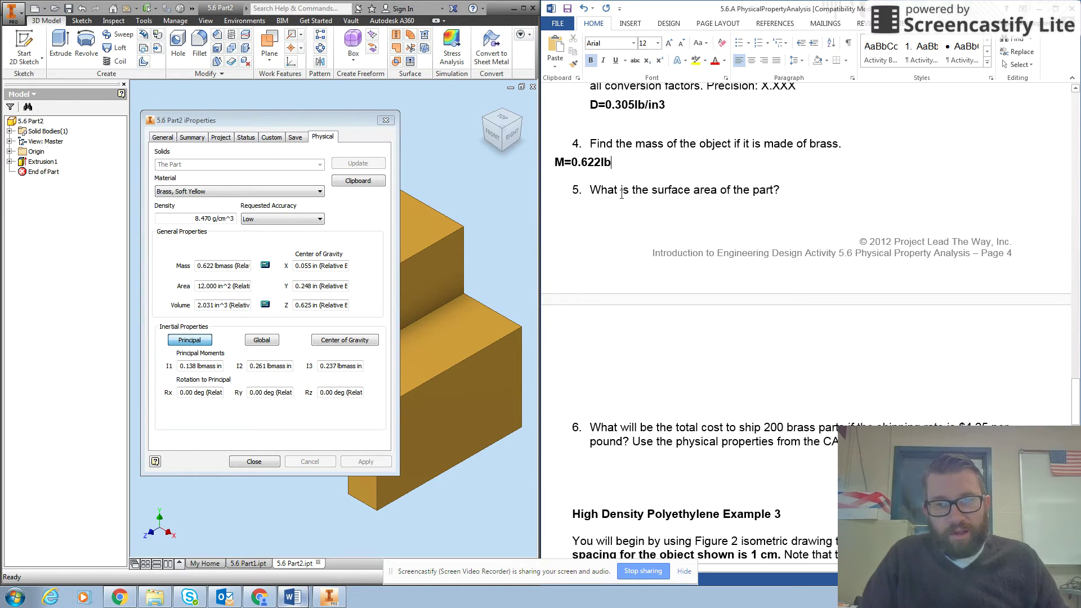
{"action": "left_click", "coordinate": [667, 430]}
{"action": "scroll", "coordinate": [669, 366], "scroll_direction": "down", "scroll_amount": 3}
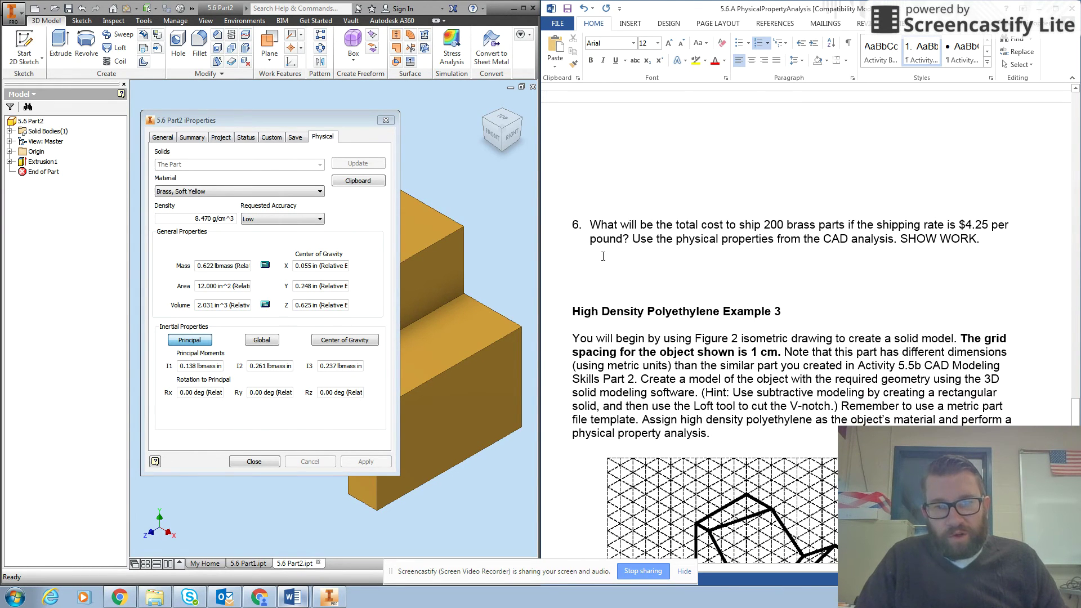
{"action": "scroll", "coordinate": [607, 252], "scroll_direction": "up", "scroll_amount": 3}
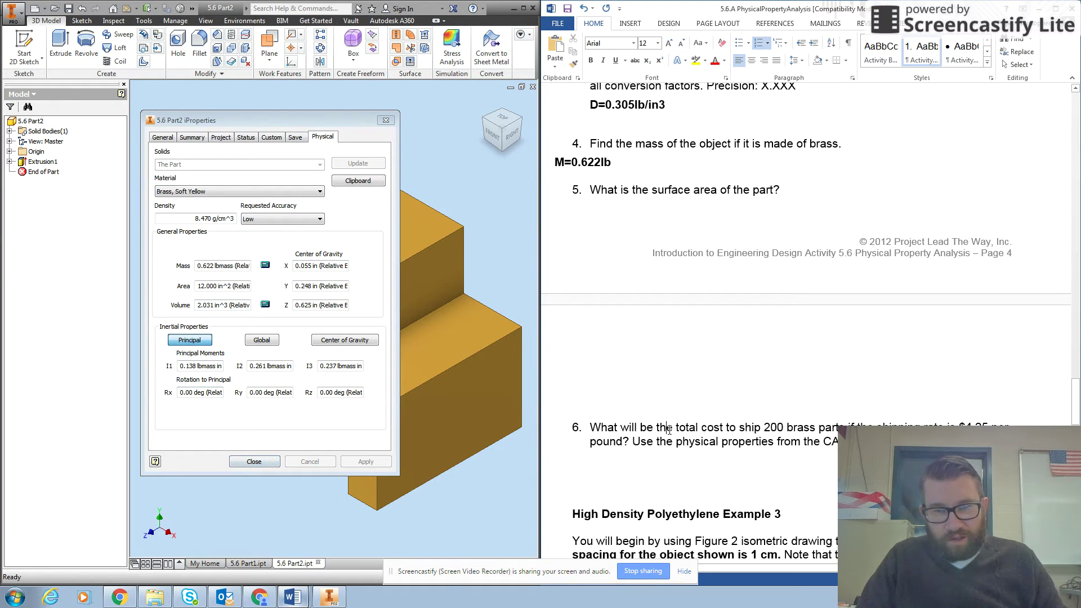
{"action": "scroll", "coordinate": [668, 428], "scroll_direction": "down", "scroll_amount": 2}
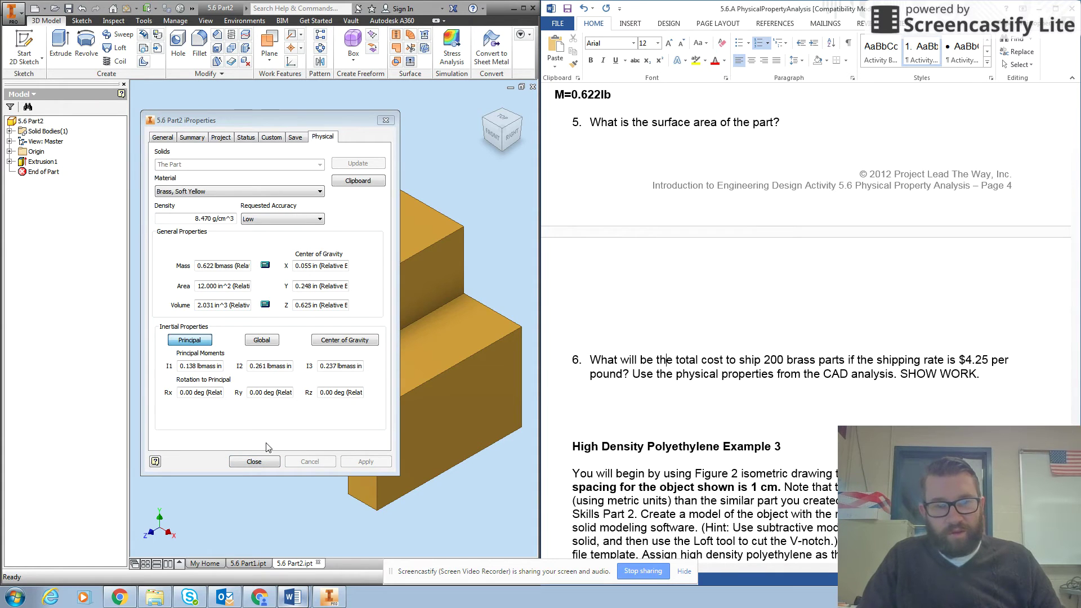
{"action": "left_click", "coordinate": [619, 394]}
Write 'Equalities- 1 part=0.622lb, 1lb=$4.25' under question 6
{"action": "type", "text": "Eq"}
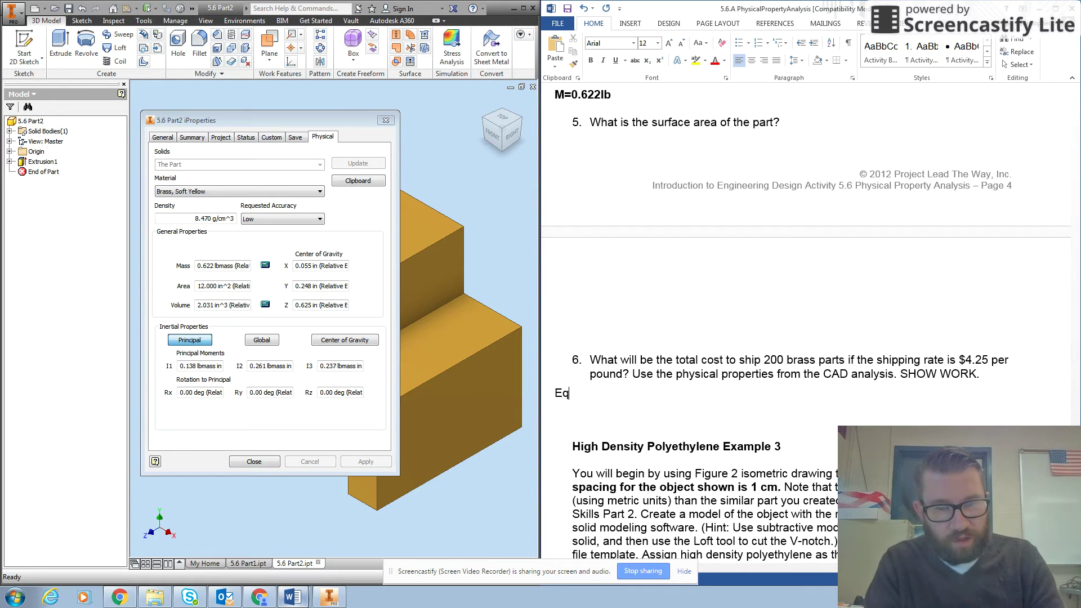
{"action": "type", "text": "ualities"}
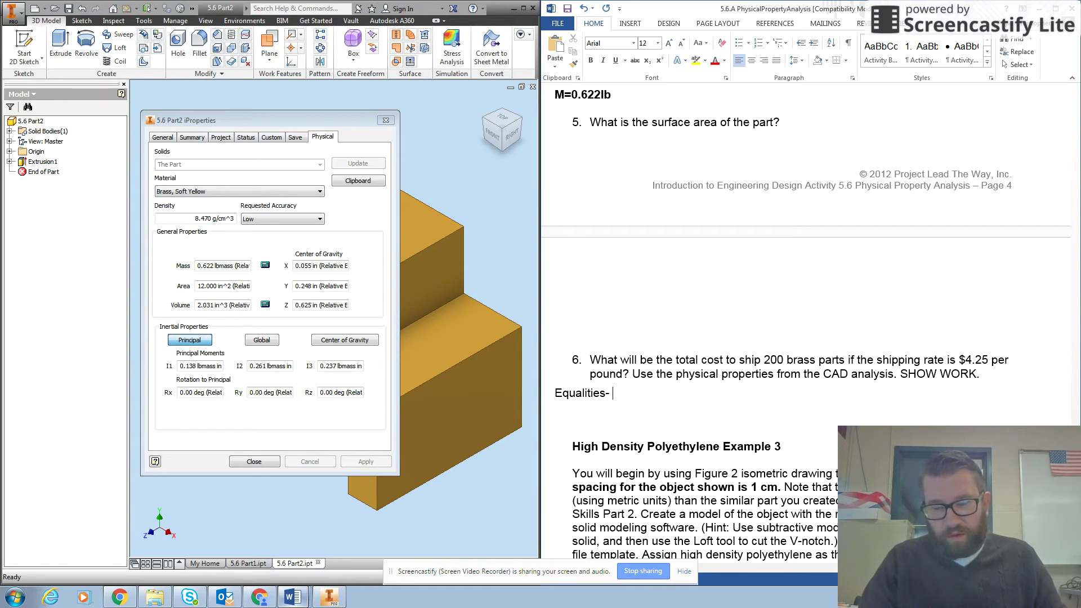
{"action": "type", "text": "- 1 par"}
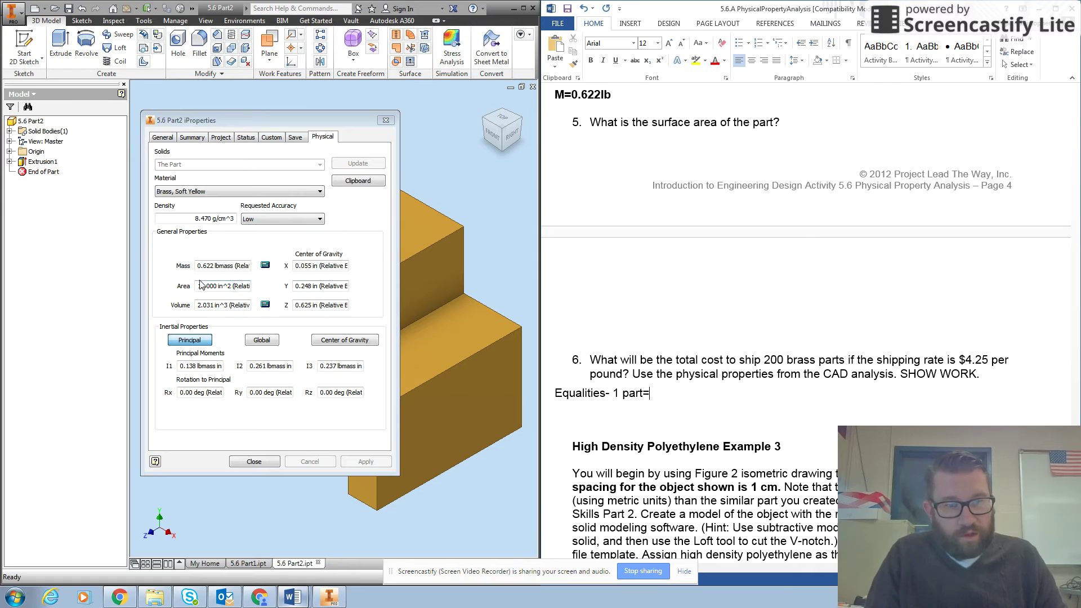
{"action": "type", "text": "t=0.6"}
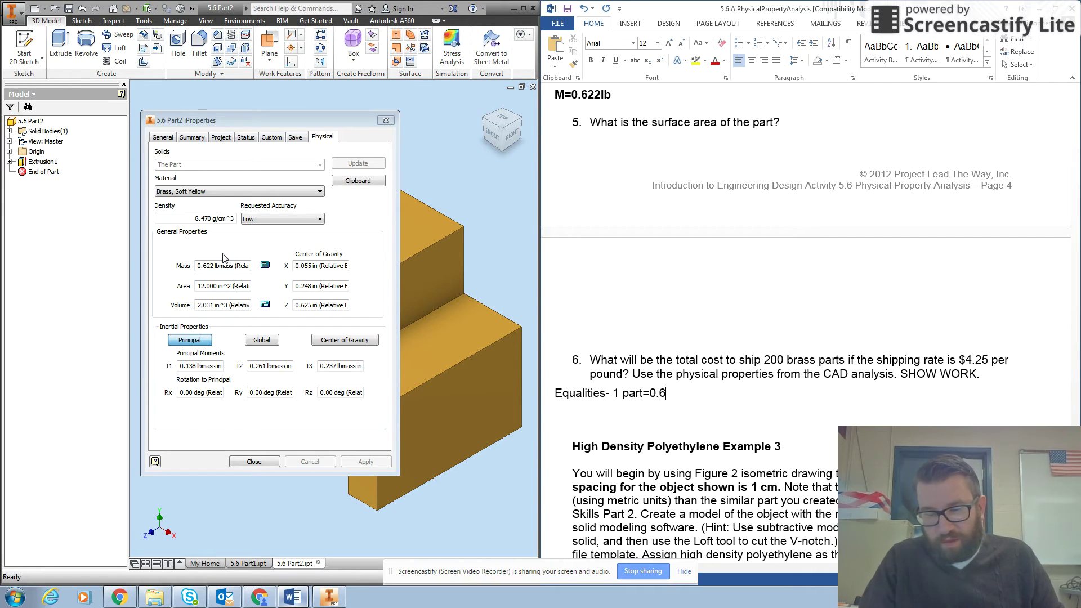
{"action": "type", "text": "22lb, "}
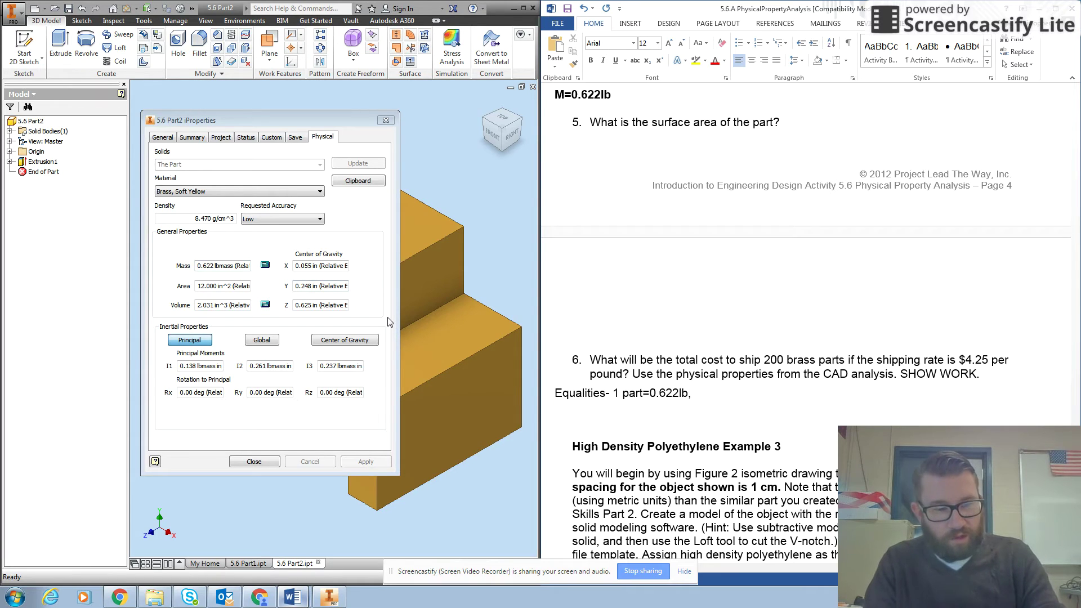
{"action": "type", "text": "1lb"}
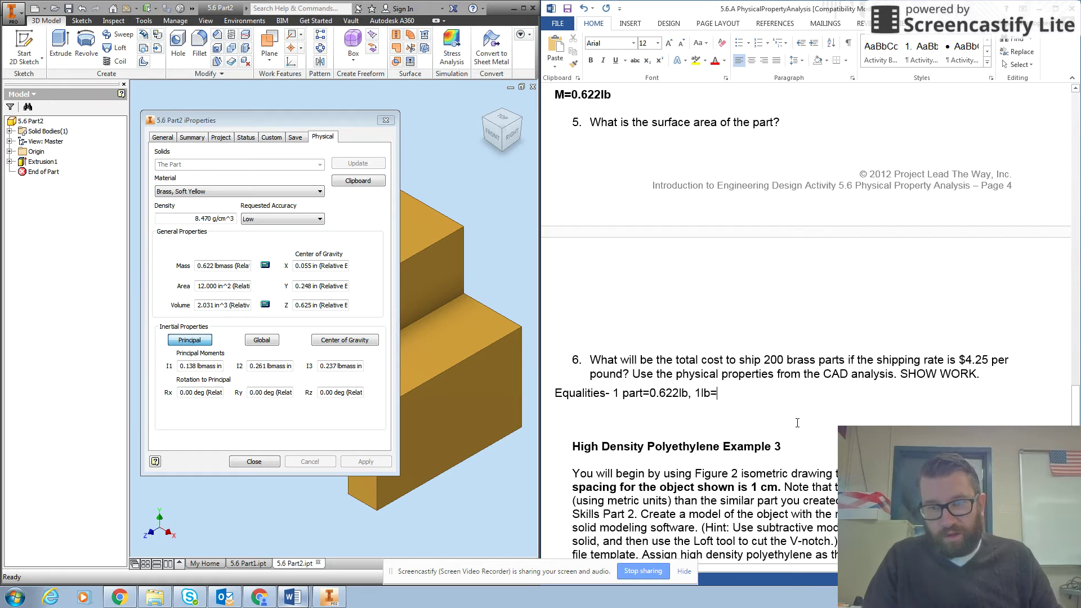
{"action": "type", "text": "=4.25"}
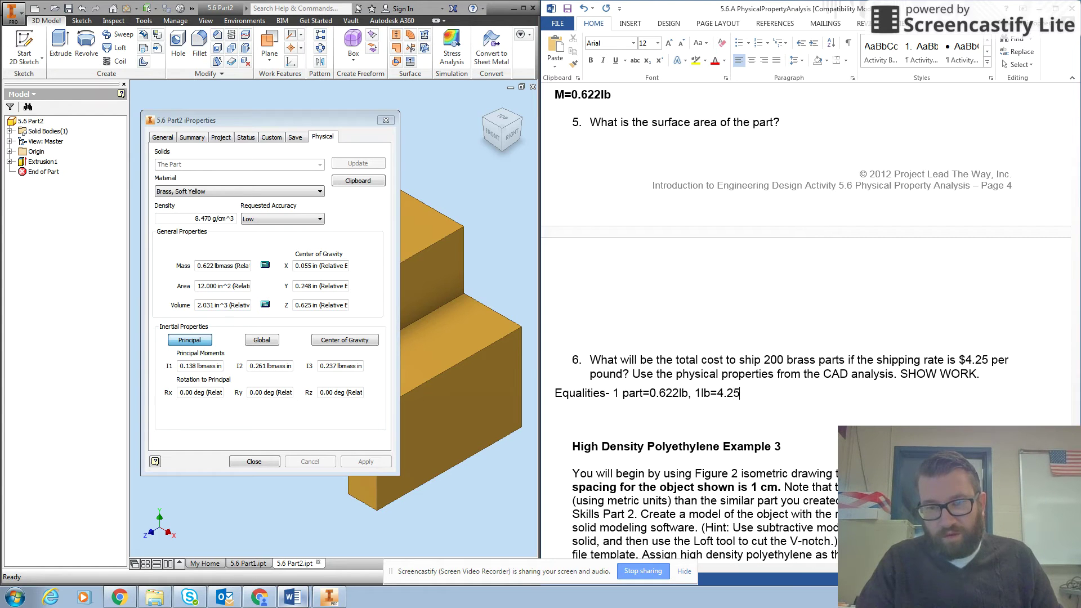
{"action": "left_click_drag", "start_coordinate": [717, 393], "coordinate": [724, 393]}
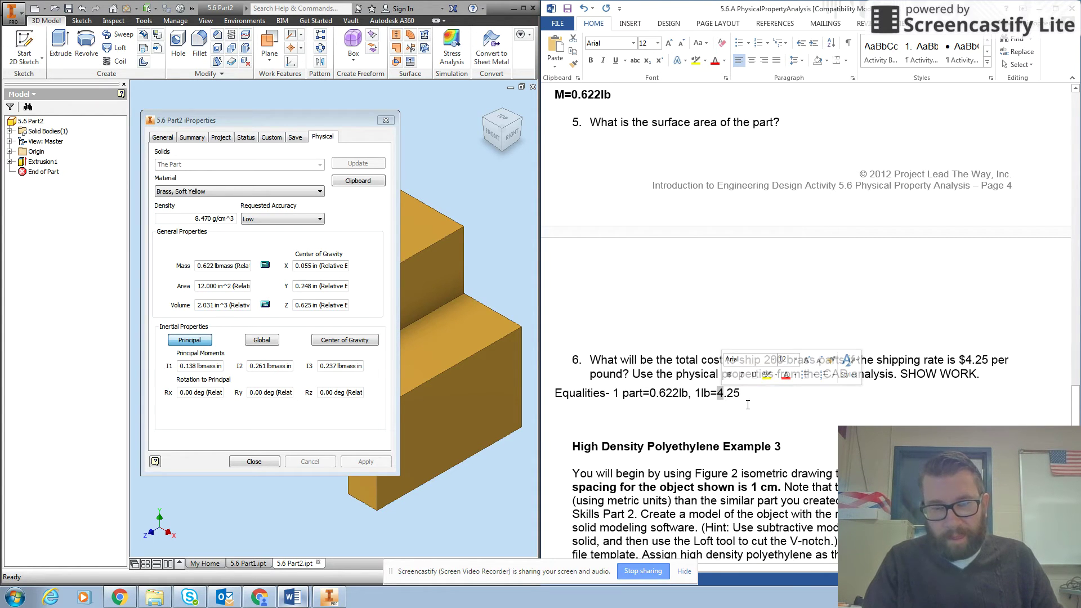
{"action": "left_click", "coordinate": [714, 407]}
{"action": "left_click", "coordinate": [719, 393]}
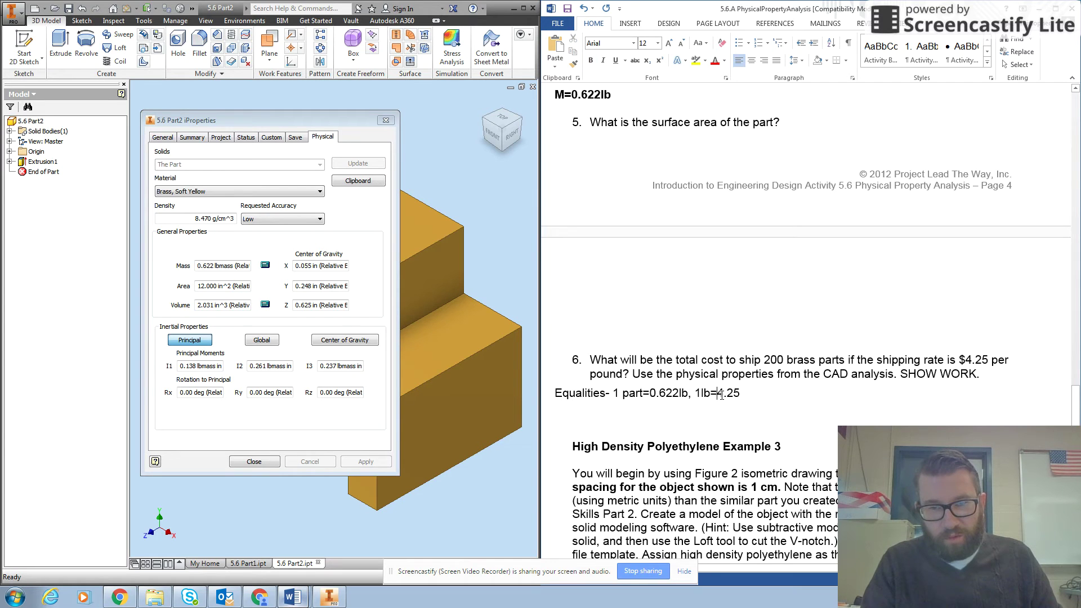
{"action": "type", "text": "$"}
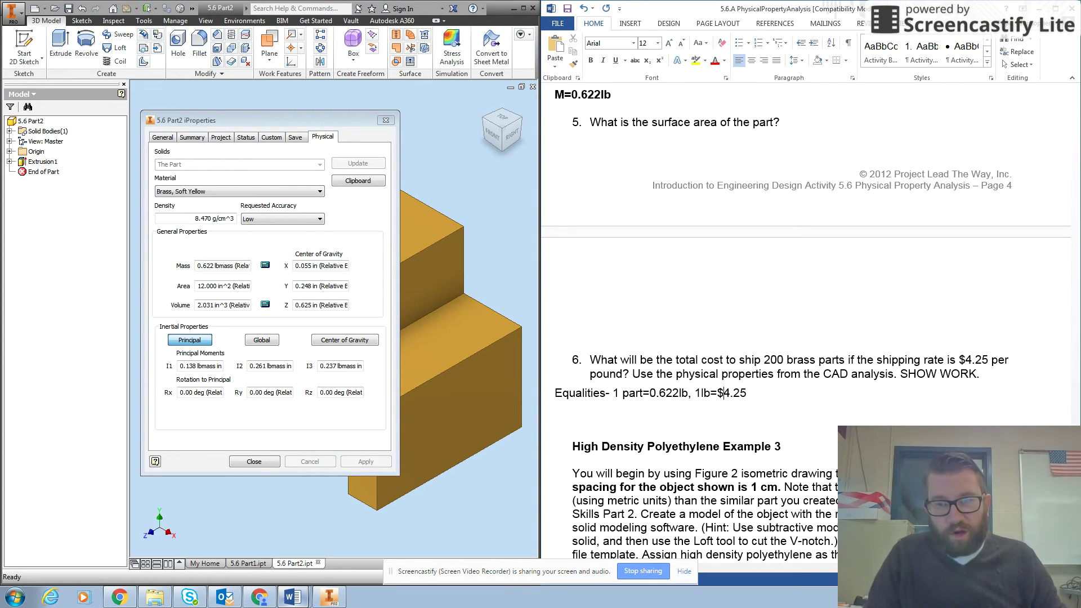
{"action": "key", "text": "End"}
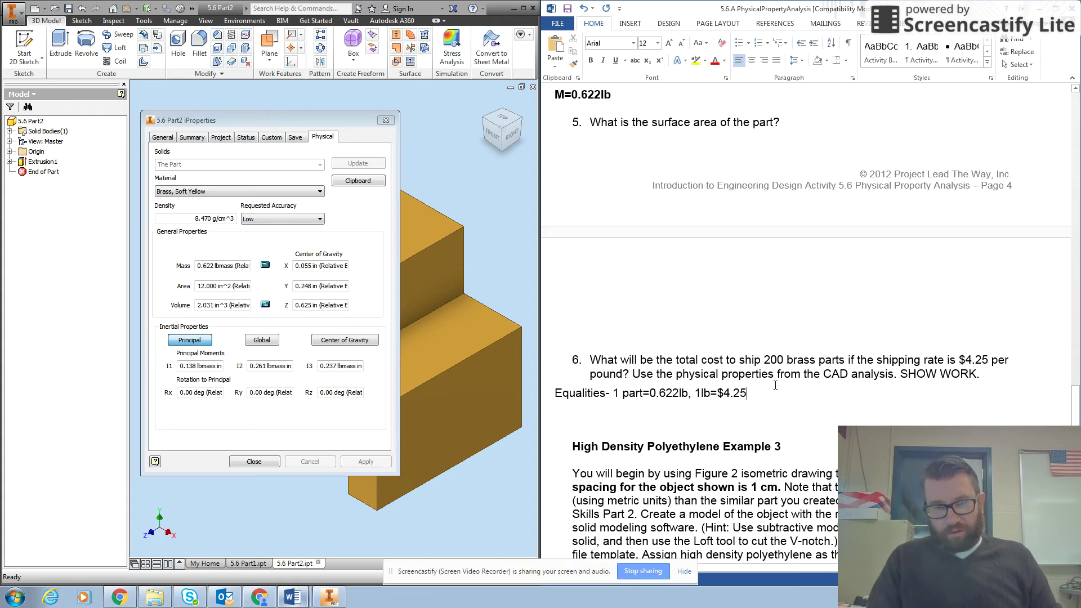
{"action": "key", "text": "Return"}
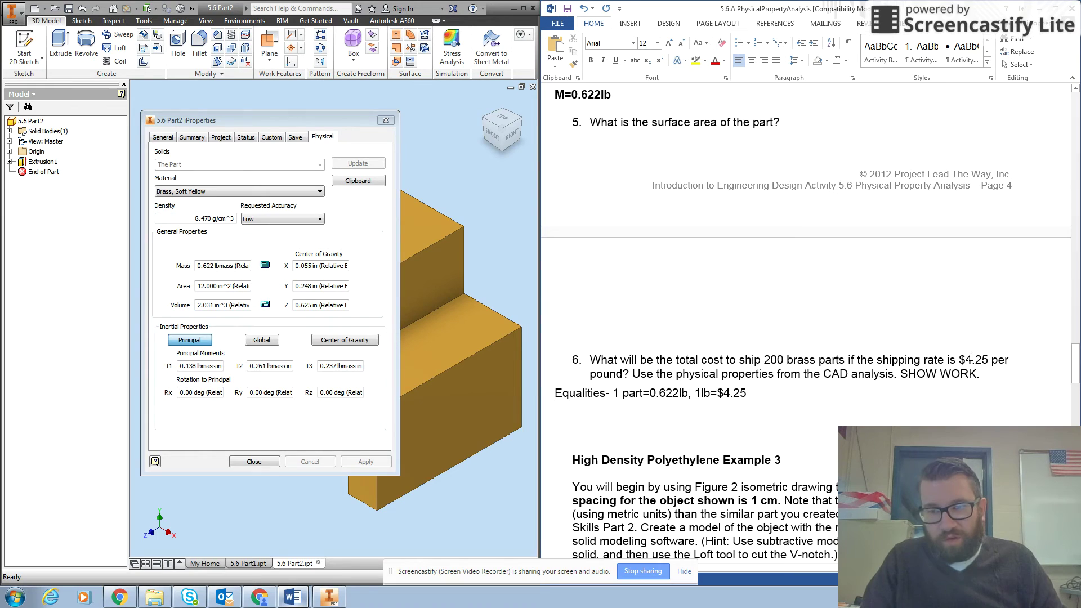
Add the line 'Substitute- 0.622lb*200*4.25' below the equalities
{"action": "key", "text": "Return"}
{"action": "type", "text": "S"}
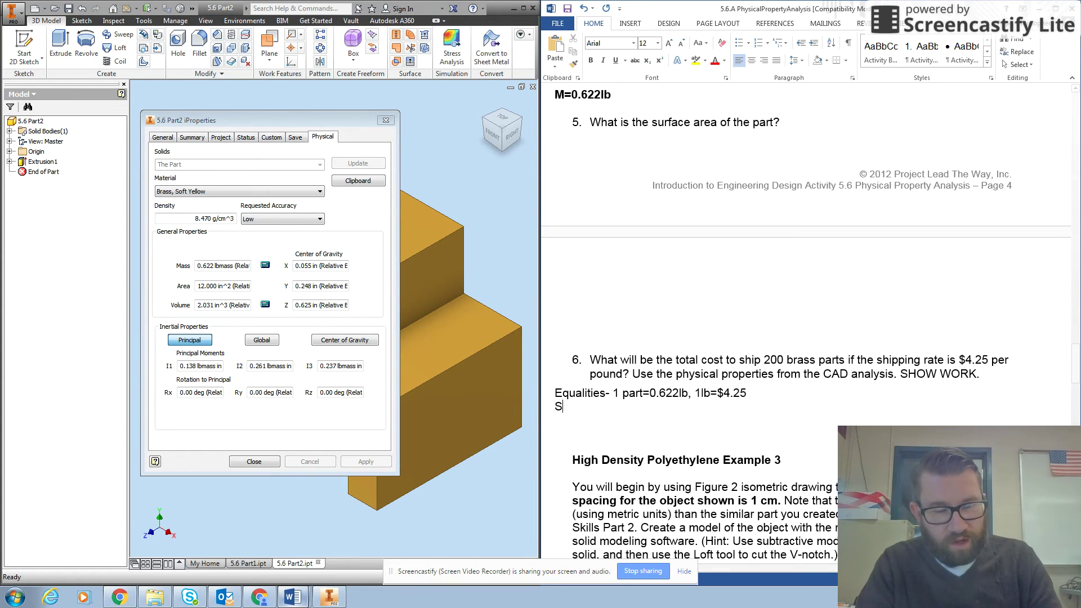
{"action": "type", "text": "ubstitute"}
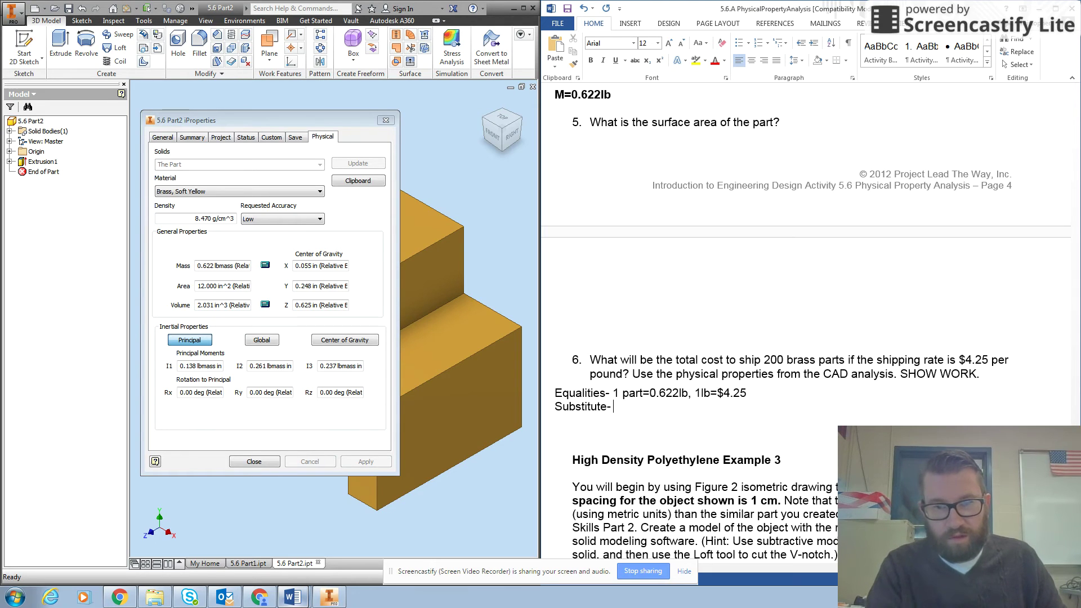
{"action": "type", "text": "-"}
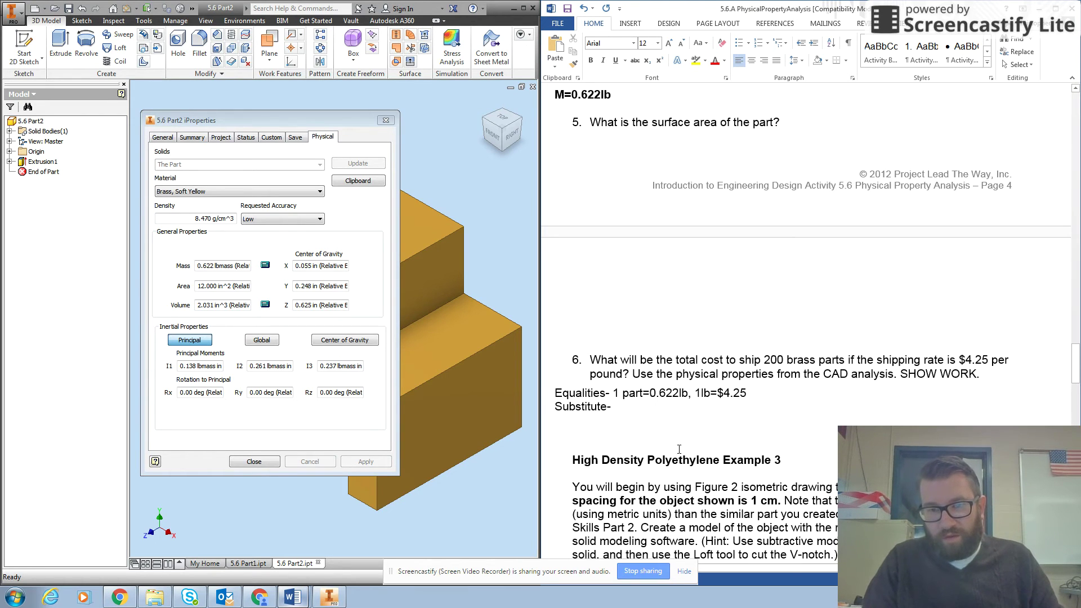
{"action": "type", "text": " 0.622"}
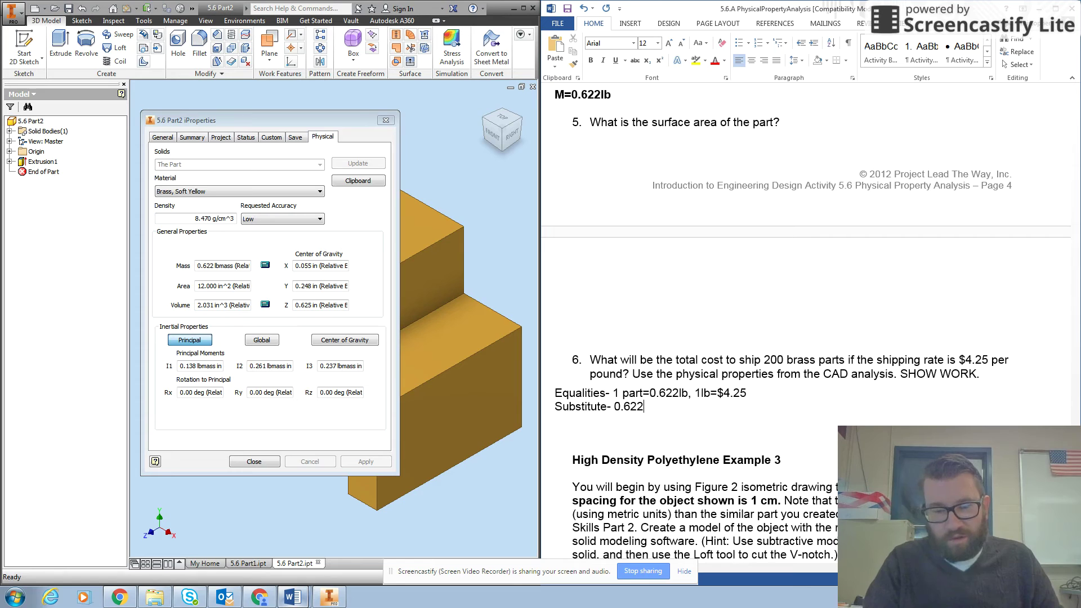
{"action": "type", "text": "lb"}
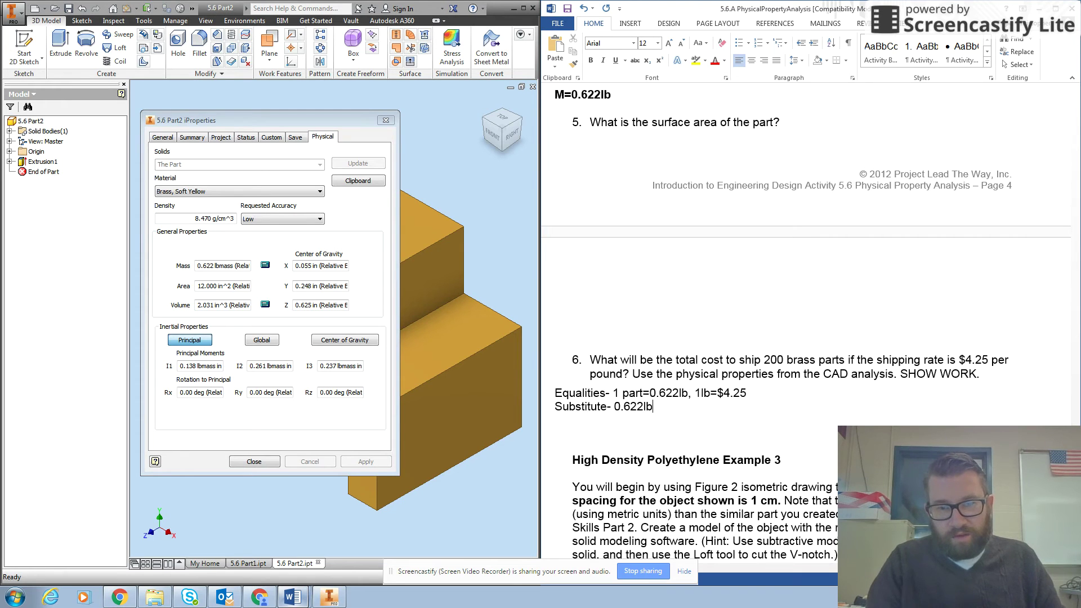
{"action": "type", "text": "*"}
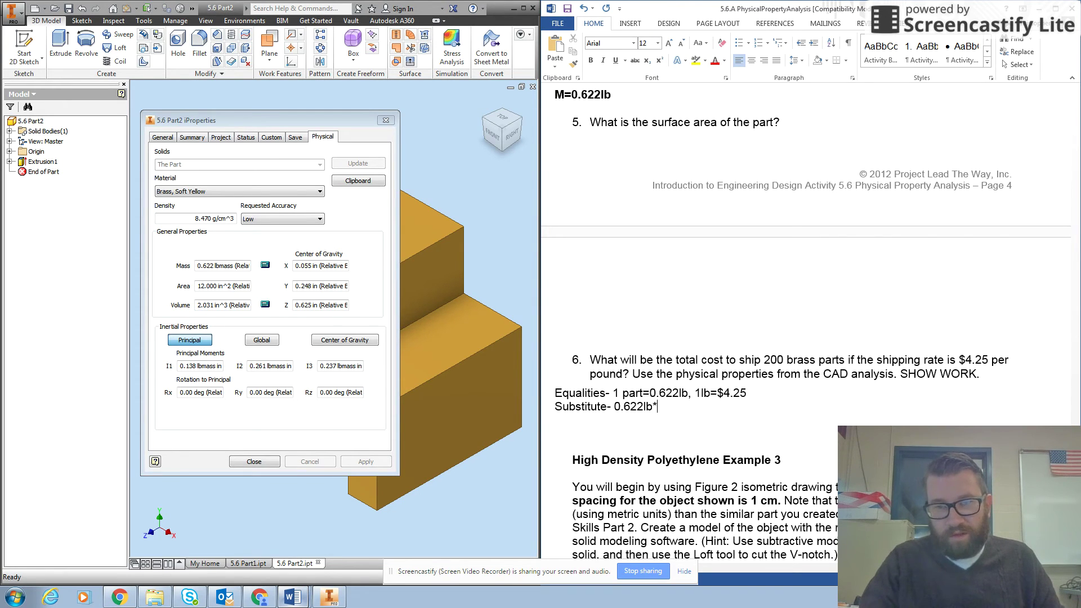
{"action": "type", "text": "200"}
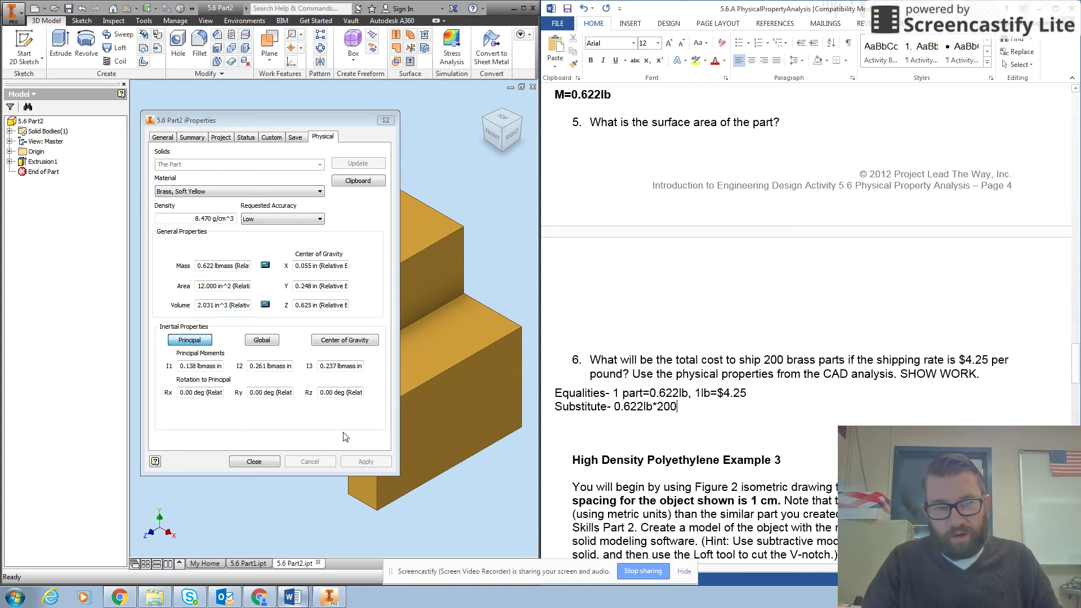
{"action": "left_click", "coordinate": [253, 461]}
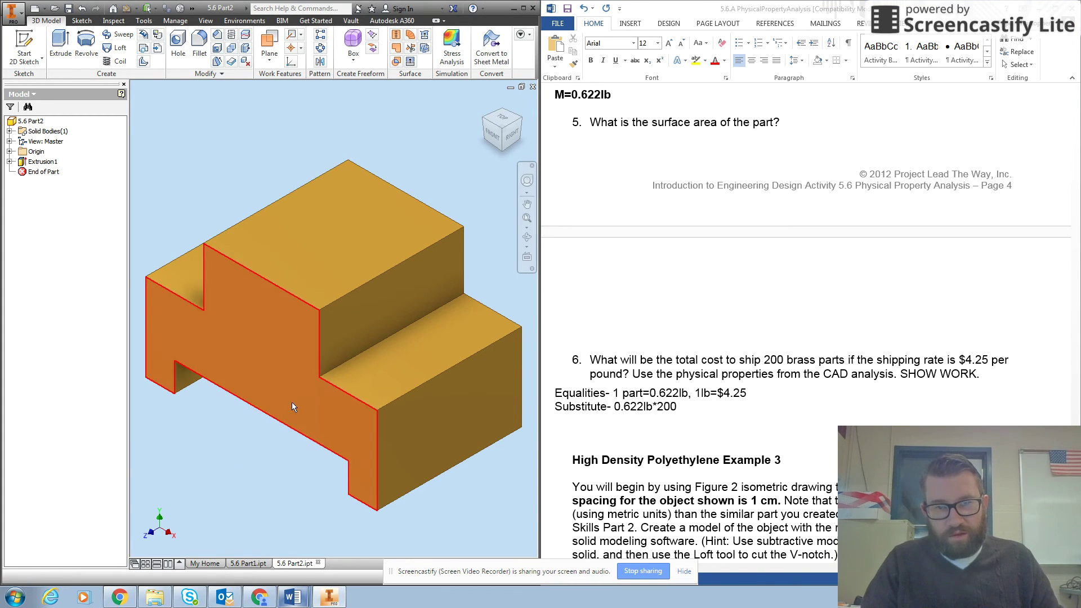
{"action": "left_click", "coordinate": [687, 405]}
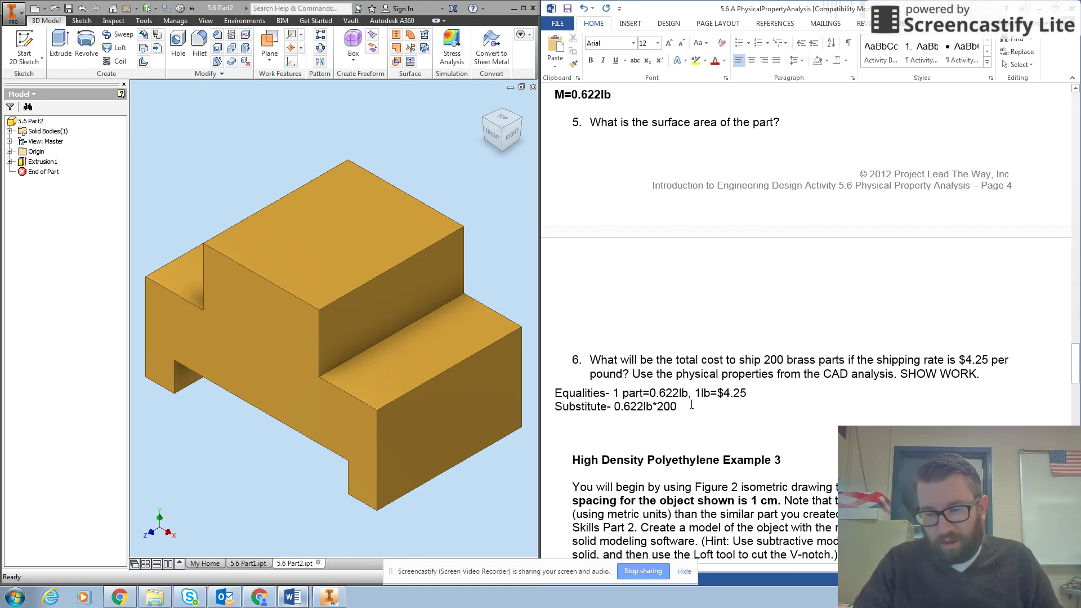
{"action": "type", "text": "*4.25"}
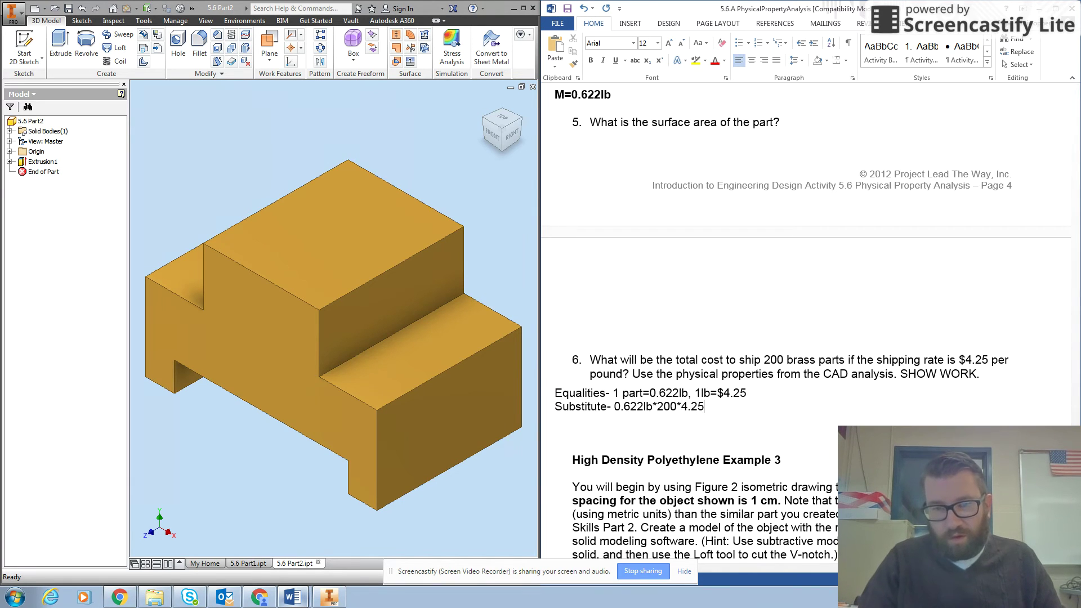
{"action": "key", "text": "Return"}
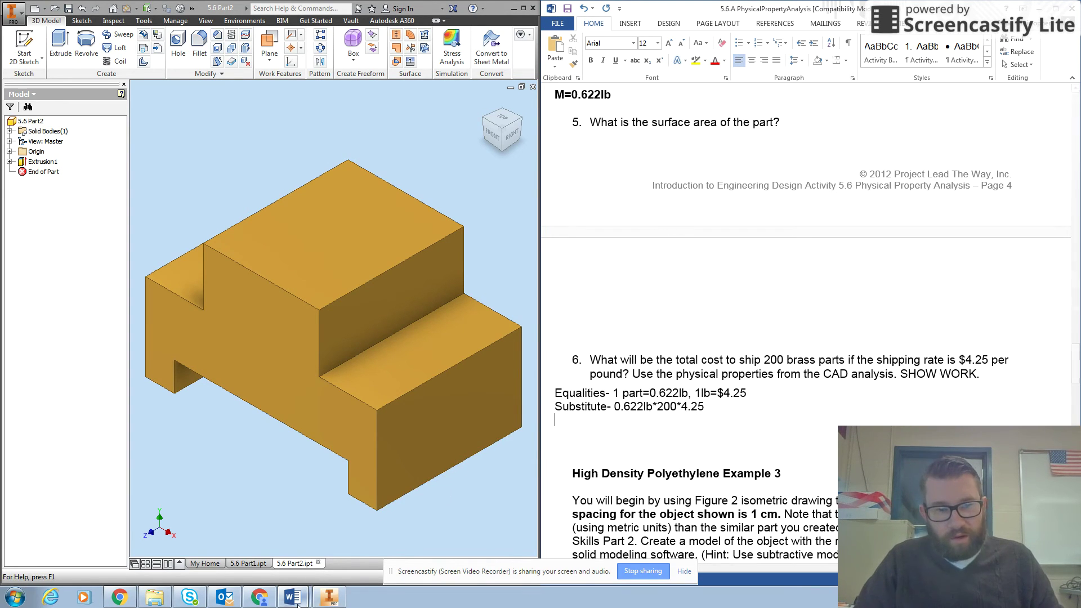
Bring up Chrome's scientific calculator search and snap it beside the Word worksheet
{"action": "mouse_move", "coordinate": [258, 600]}
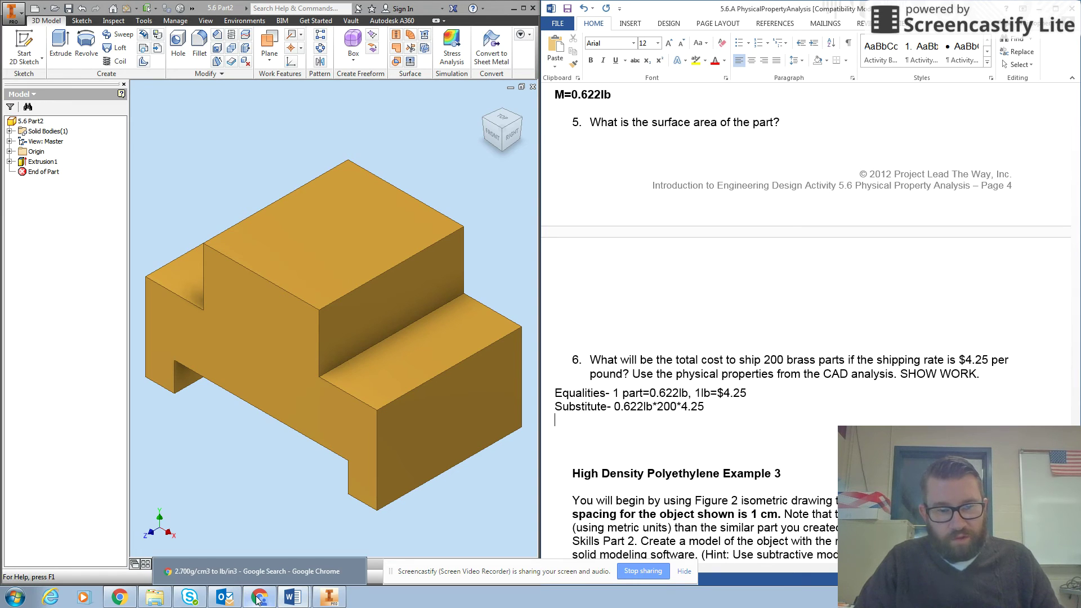
{"action": "left_click", "coordinate": [257, 600]}
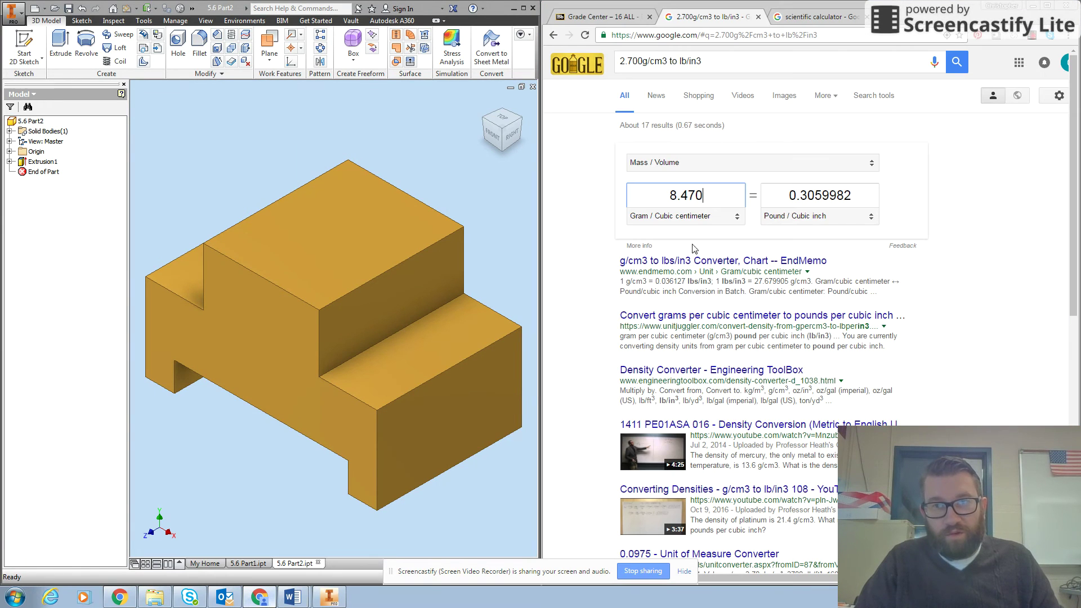
{"action": "left_click", "coordinate": [818, 17]}
{"action": "key", "text": "super+Left"}
{"action": "key", "text": "super+Left"}
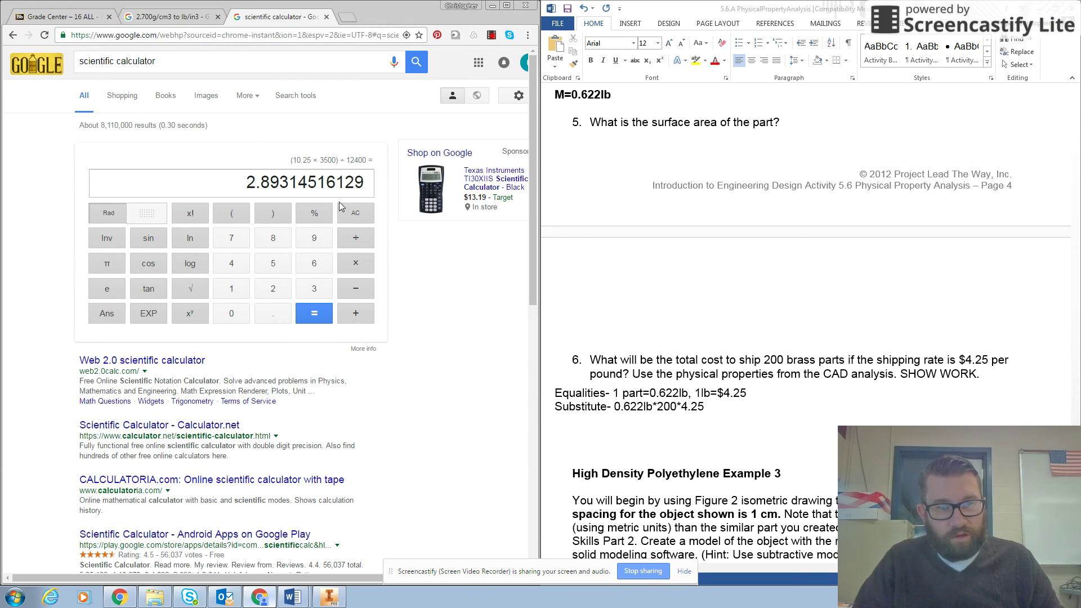
Clear the calculator and evaluate 0.622*200*4.25 to get 528.7
{"action": "left_click", "coordinate": [353, 214]}
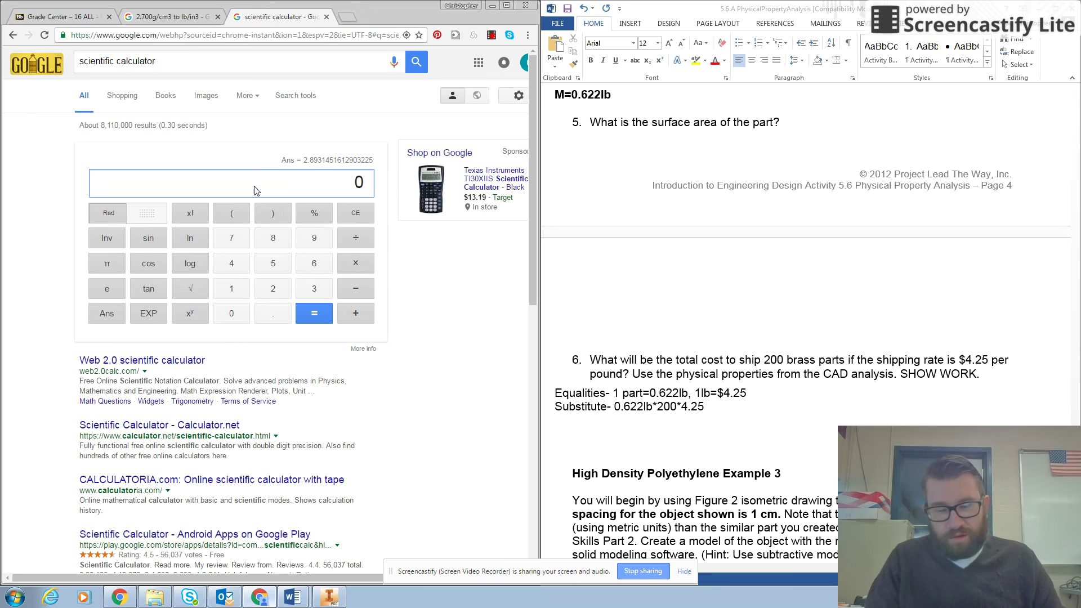
{"action": "type", "text": "0.6"}
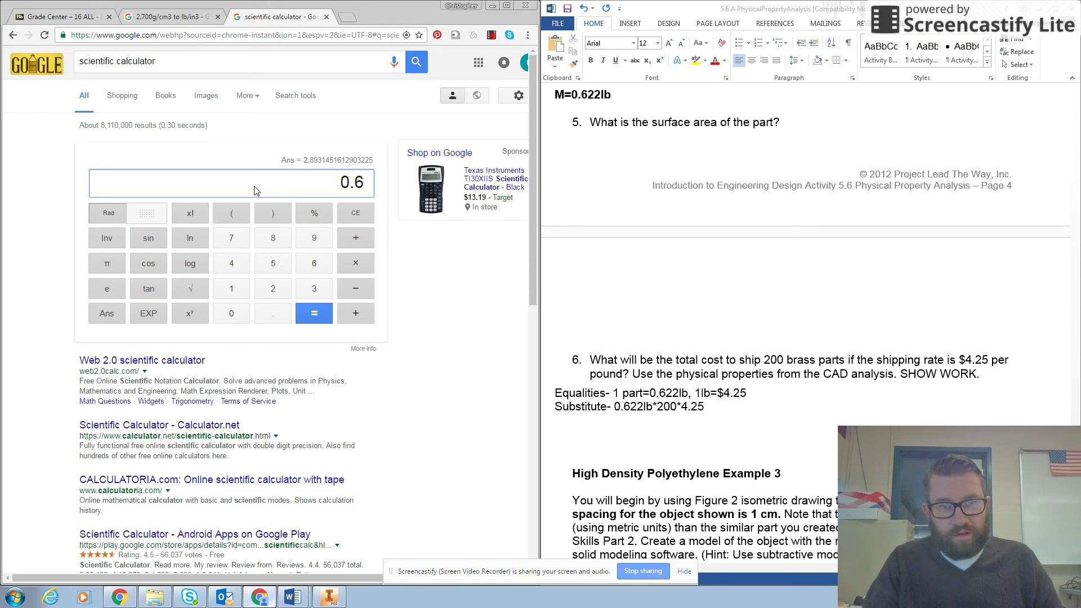
{"action": "type", "text": "22 × 2"}
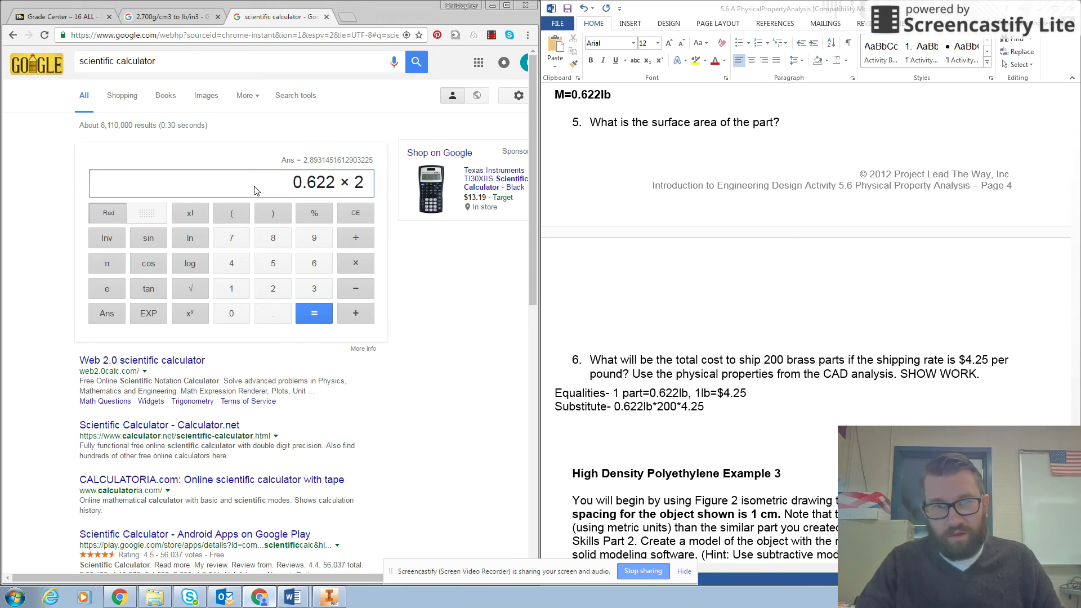
{"action": "type", "text": "2*200"}
{"action": "type", "text": "*4.25"}
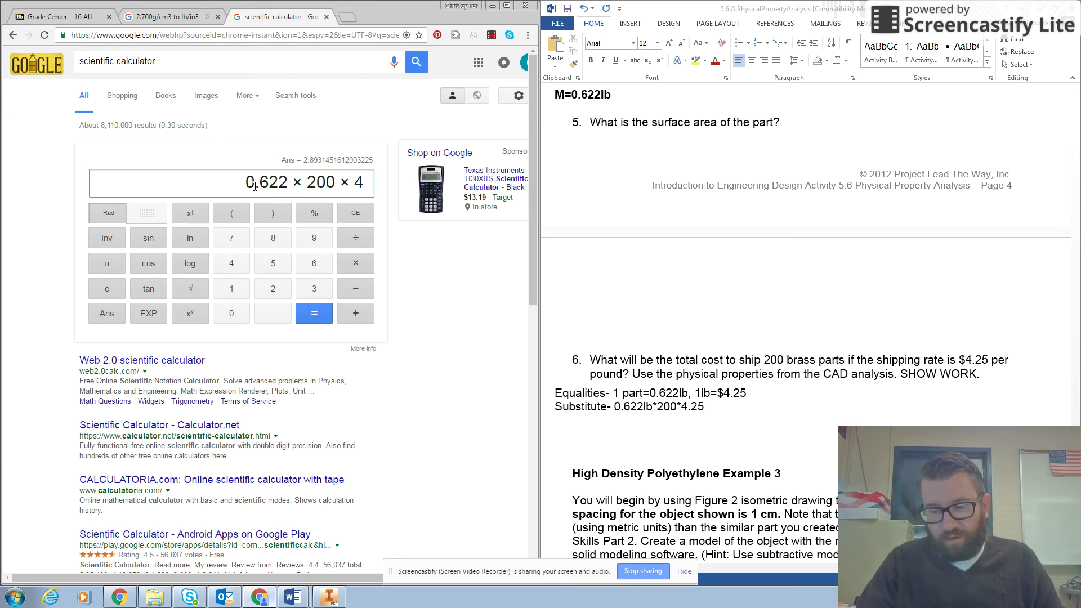
{"action": "key", "text": "Return"}
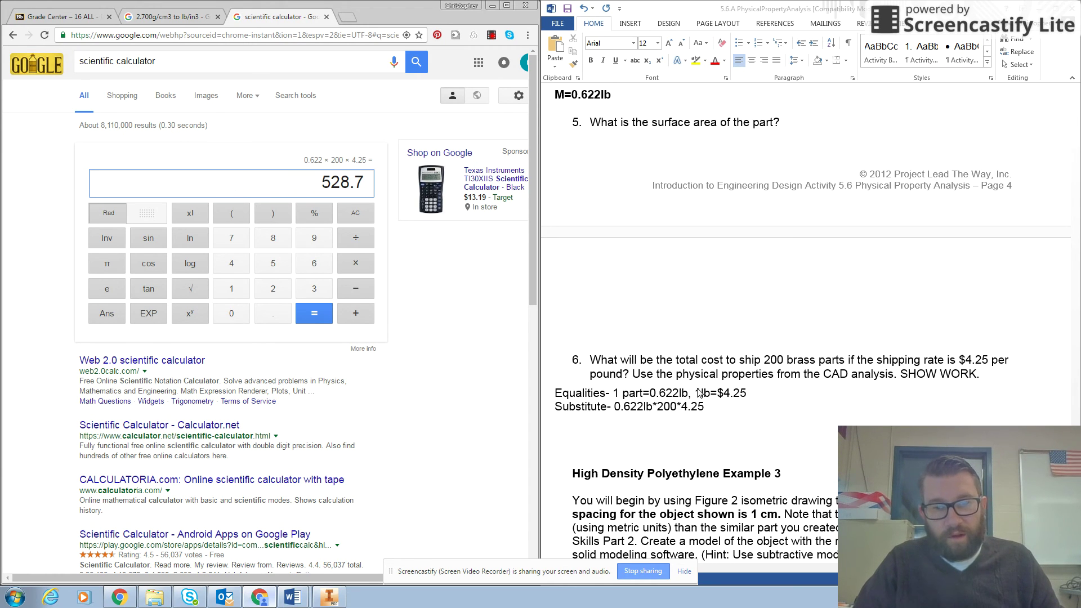
Add 'Solve- $528.70' under Substitute and bold the Equalities, Substitute and Solve lines
{"action": "left_click", "coordinate": [718, 417]}
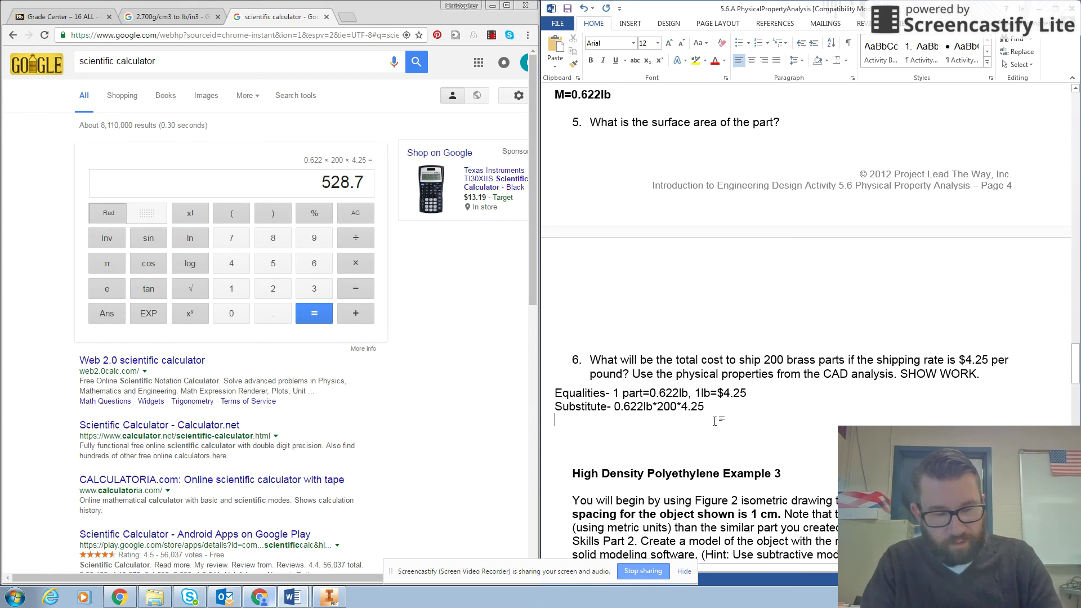
{"action": "type", "text": "Solve- "}
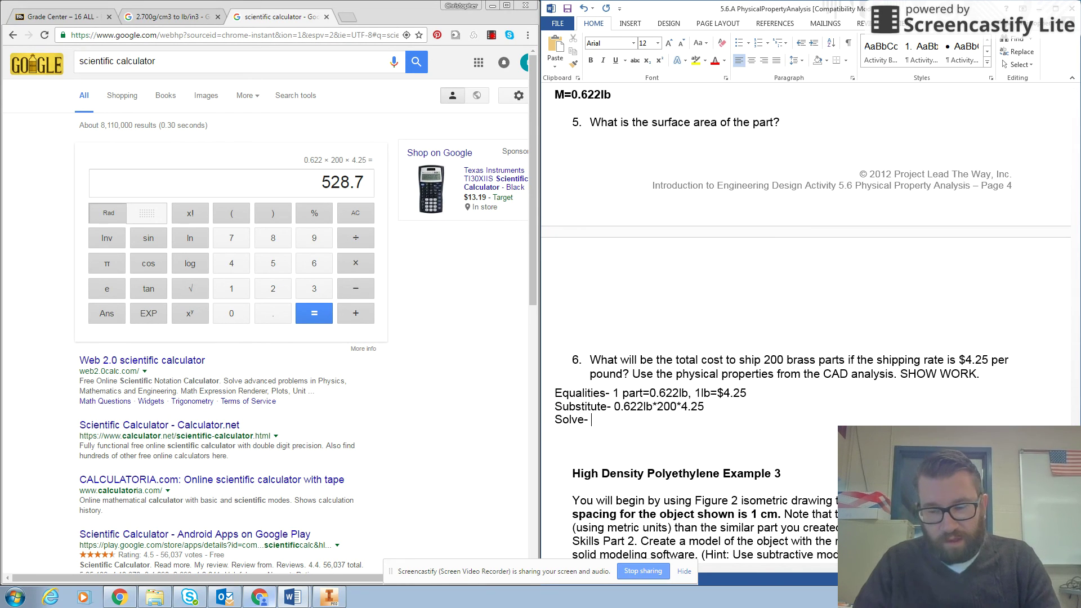
{"action": "type", "text": "$52"}
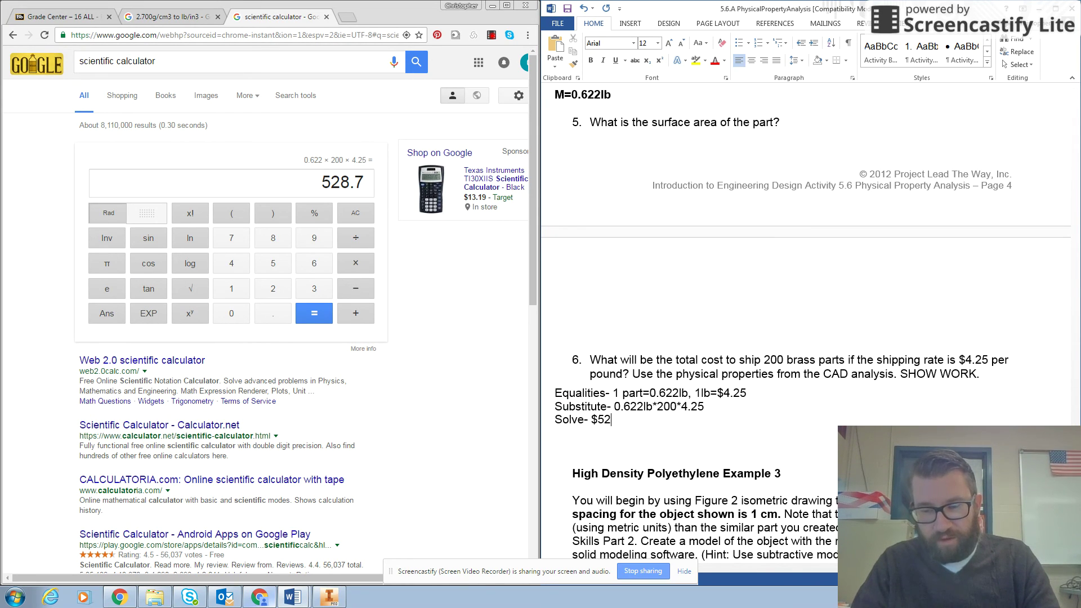
{"action": "type", "text": "8.70"}
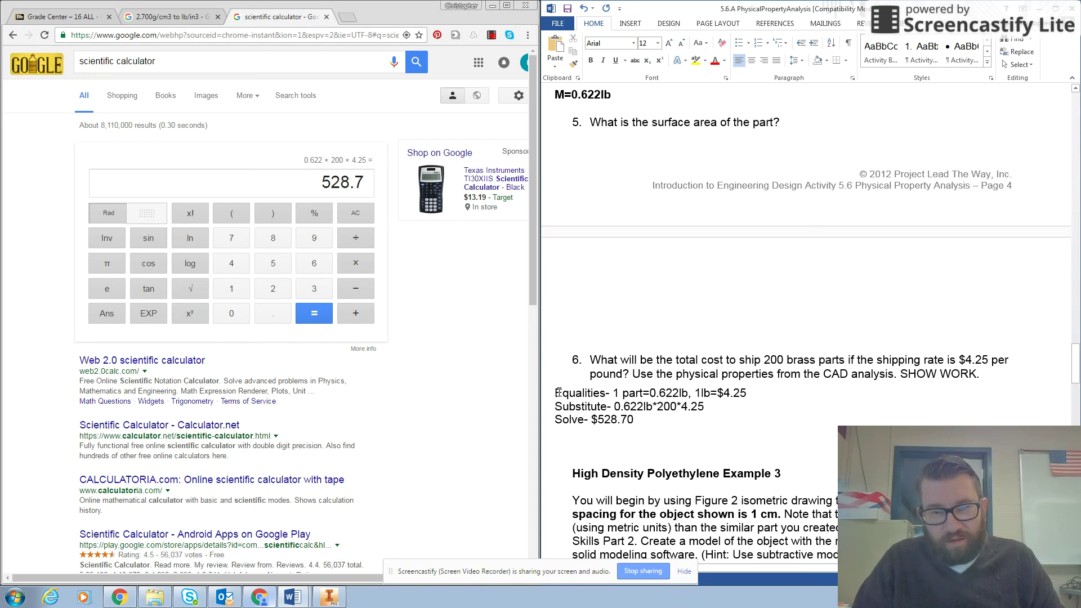
{"action": "left_click_drag", "start_coordinate": [555, 394], "coordinate": [639, 421]}
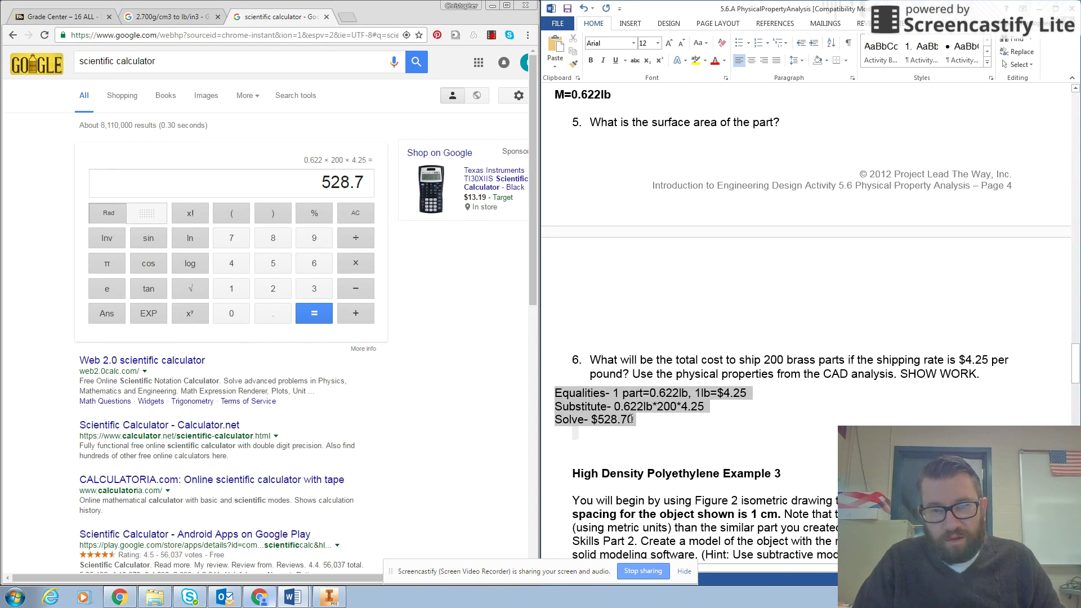
{"action": "key", "text": "ctrl+b"}
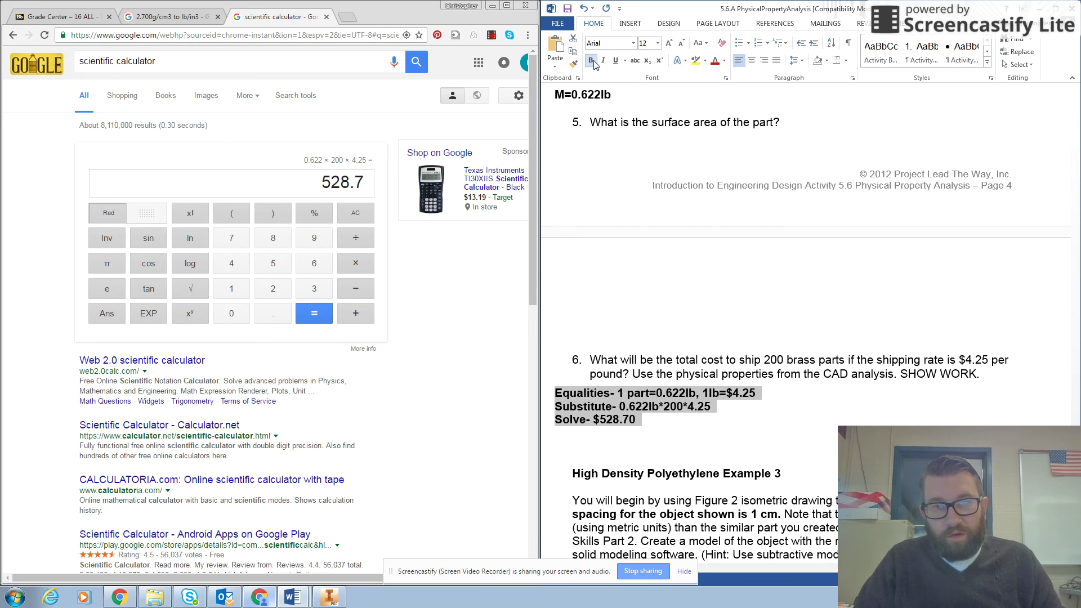
{"action": "left_click", "coordinate": [651, 437]}
{"action": "scroll", "coordinate": [659, 431], "scroll_direction": "down", "scroll_amount": 2}
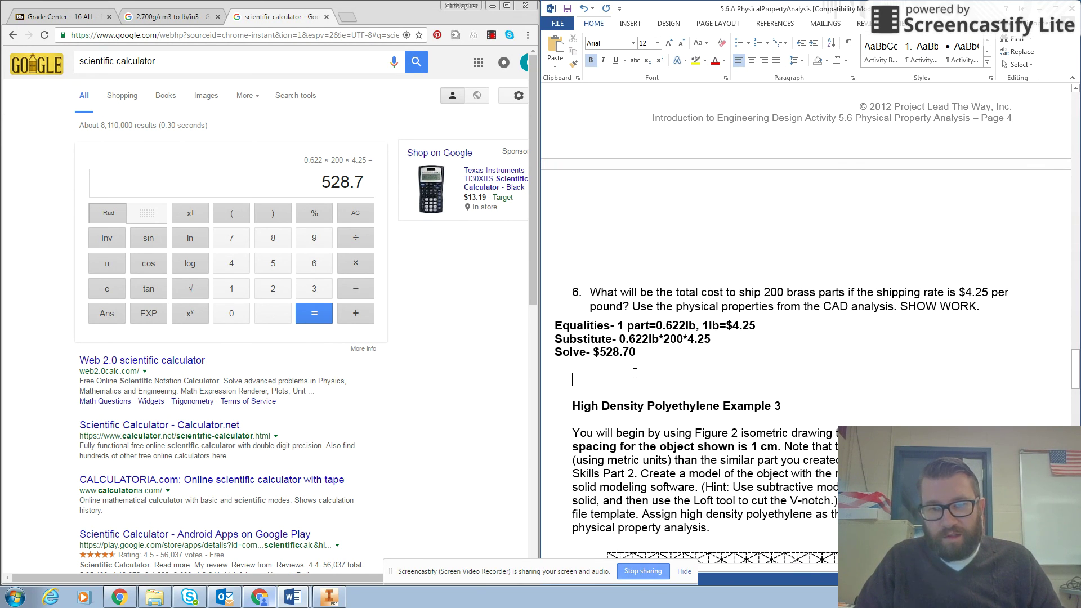
{"action": "scroll", "coordinate": [635, 373], "scroll_direction": "down", "scroll_amount": 9}
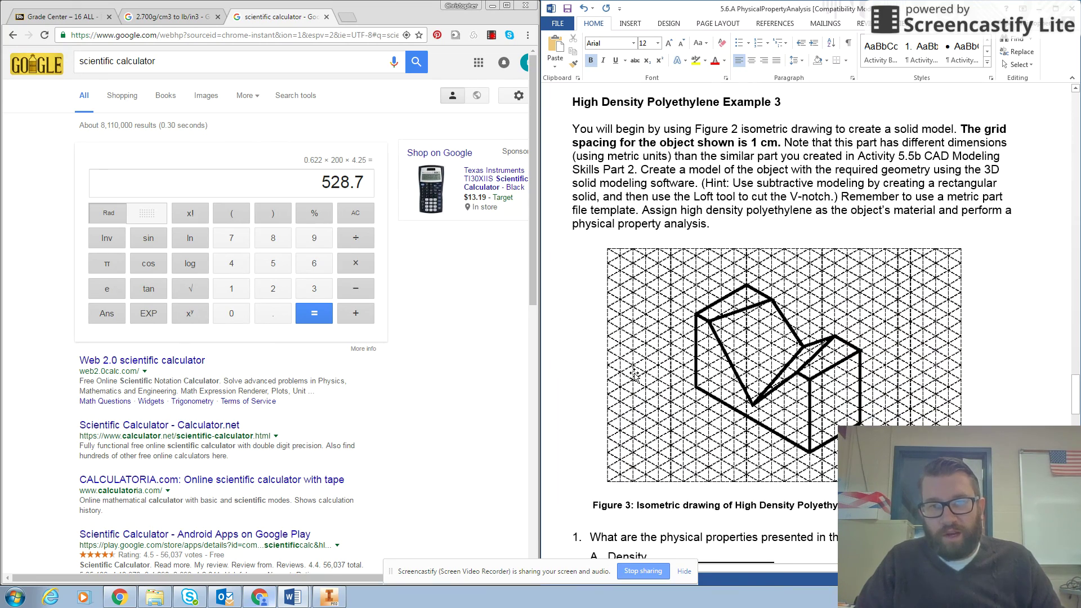
{"action": "left_click", "coordinate": [630, 575]}
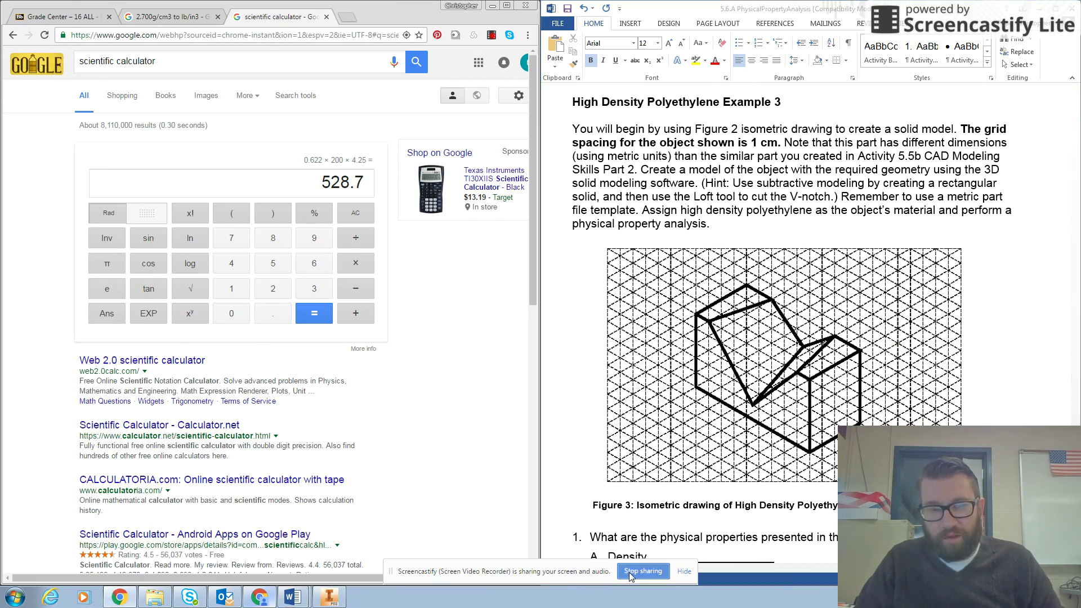